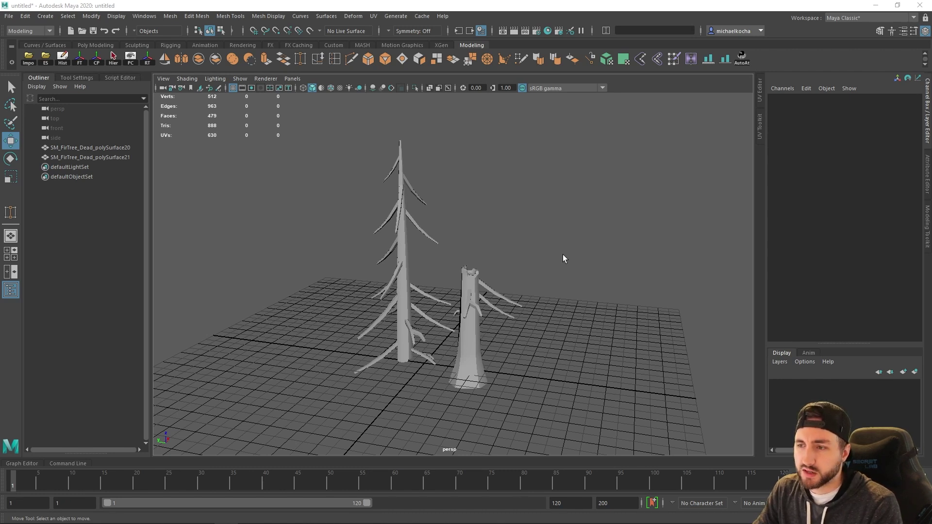
- Switch to Unreal Editor and enlarge the content browser area beneath the level viewport
key("alt+Tab")
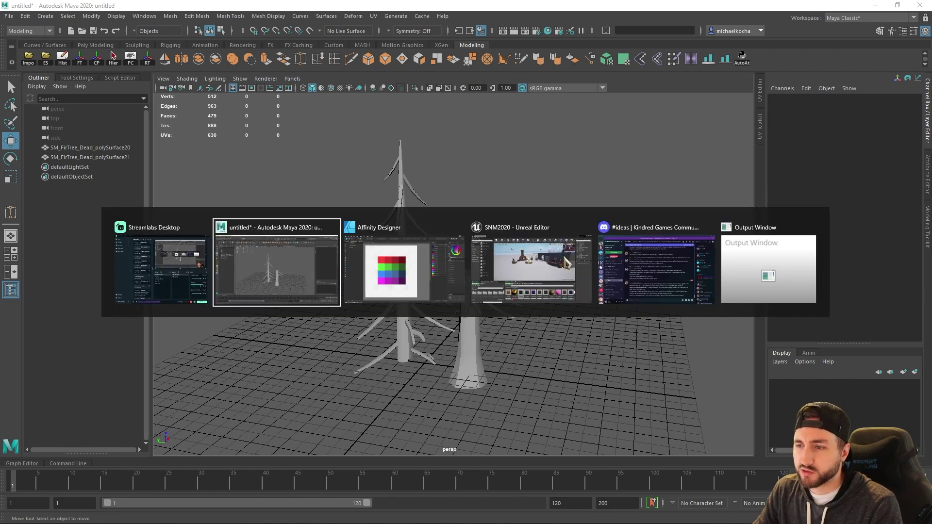
left_click(509, 277)
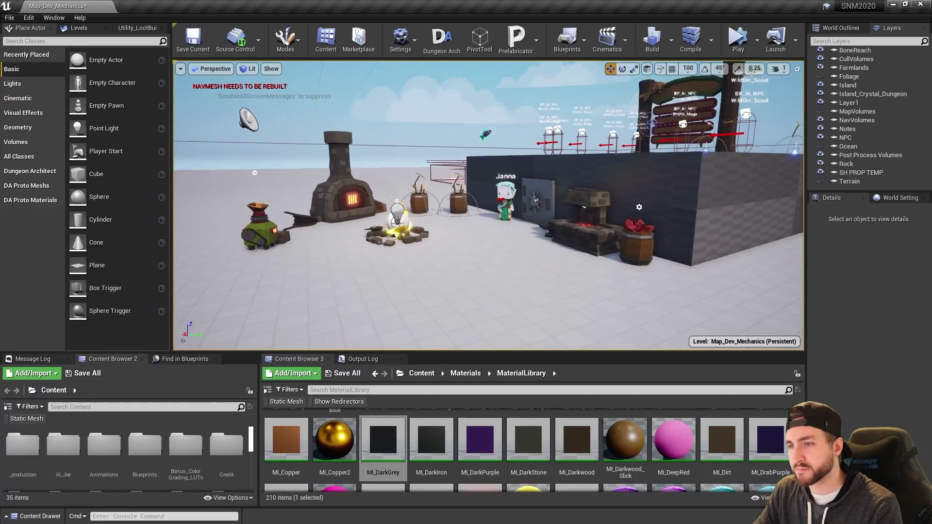
key("w")
right_click_drag(606, 337, 600, 334)
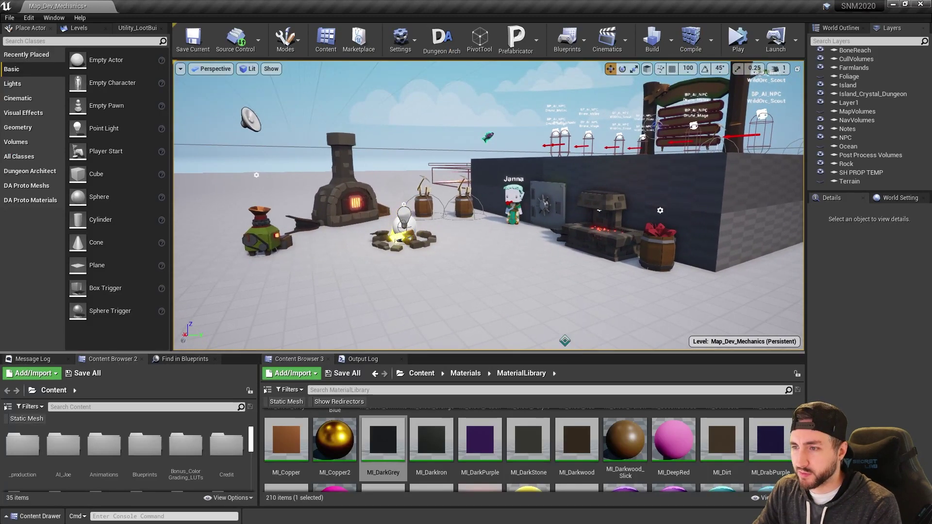
left_click_drag(604, 352, 616, 299)
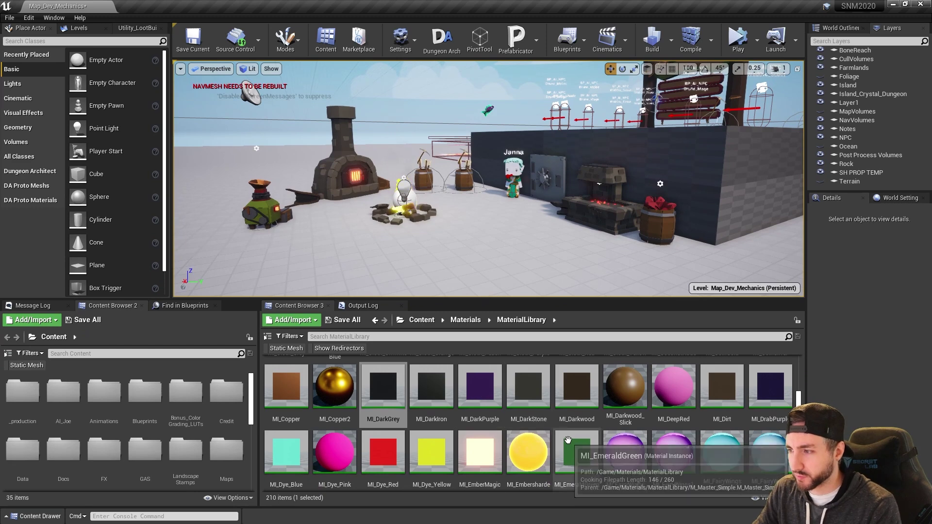
- Browse the material instances in the MaterialLibrary folder, from the dark metals and dyes to the glass and ice materials
scroll(557, 430, "down", 1)
scroll(556, 430, "down", 1)
scroll(555, 429, "up", 2)
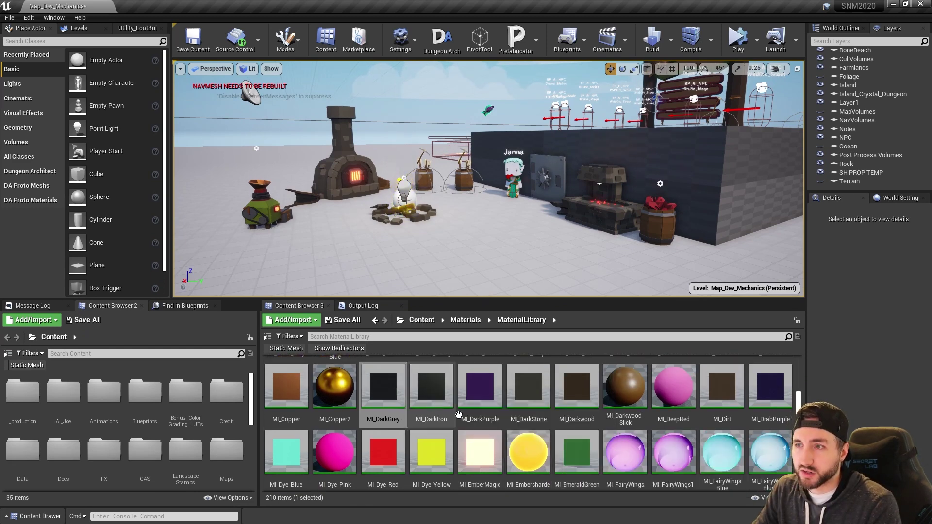
scroll(606, 409, "down", 2)
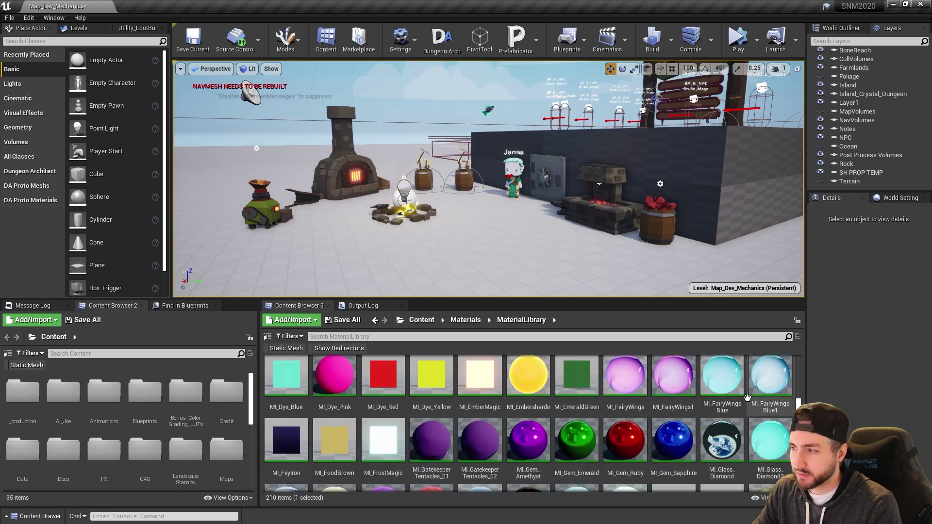
scroll(606, 409, "down", 3)
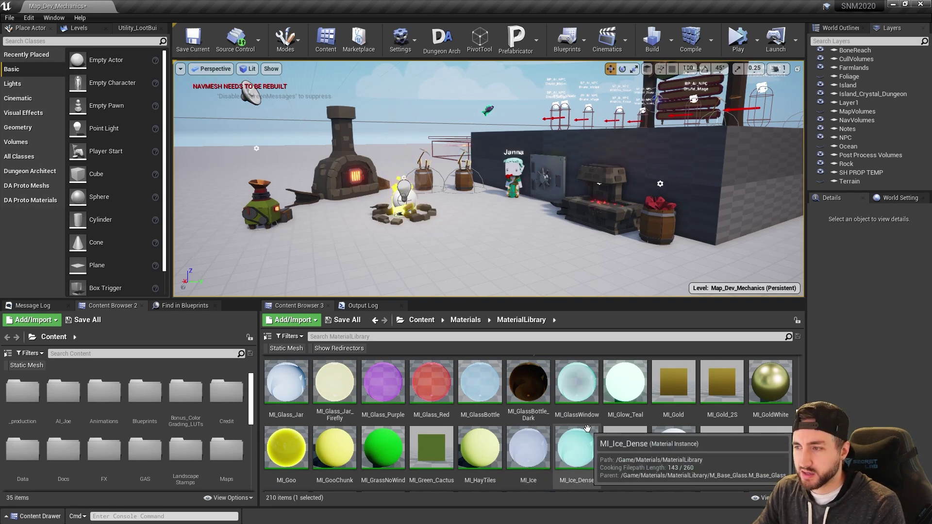
scroll(563, 431, "up", 3)
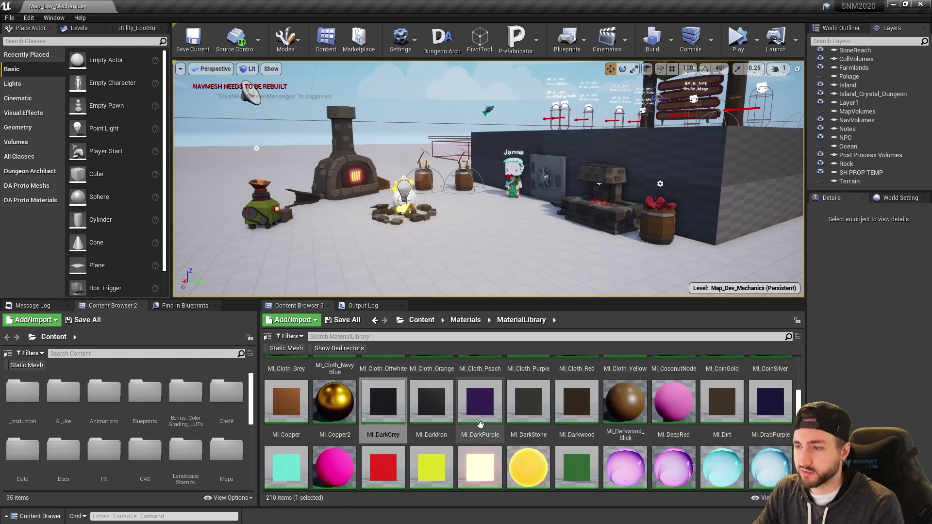
- Open the MI_DarkIron material instance, try a Roughness of about 0.49 and undo the change
double_click(431, 402)
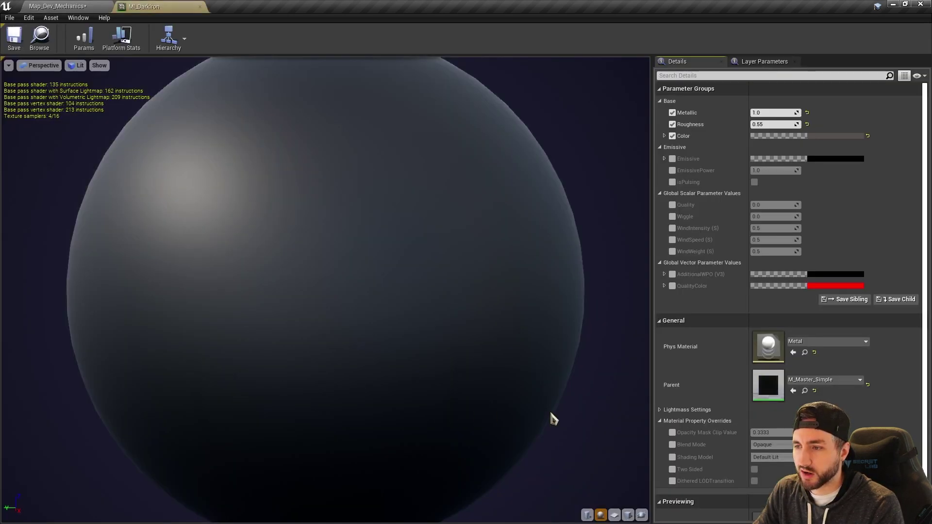
left_click_drag(417, 330, 440, 354)
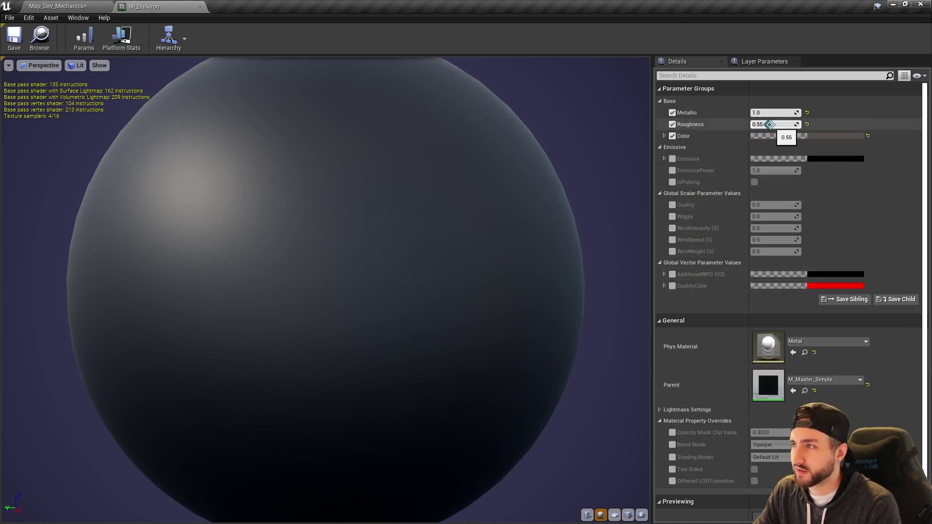
mouse_move(769, 124)
left_mouse_down()
mouse_move(782, 125)
mouse_move(752, 124)
mouse_move(766, 124)
left_mouse_up()
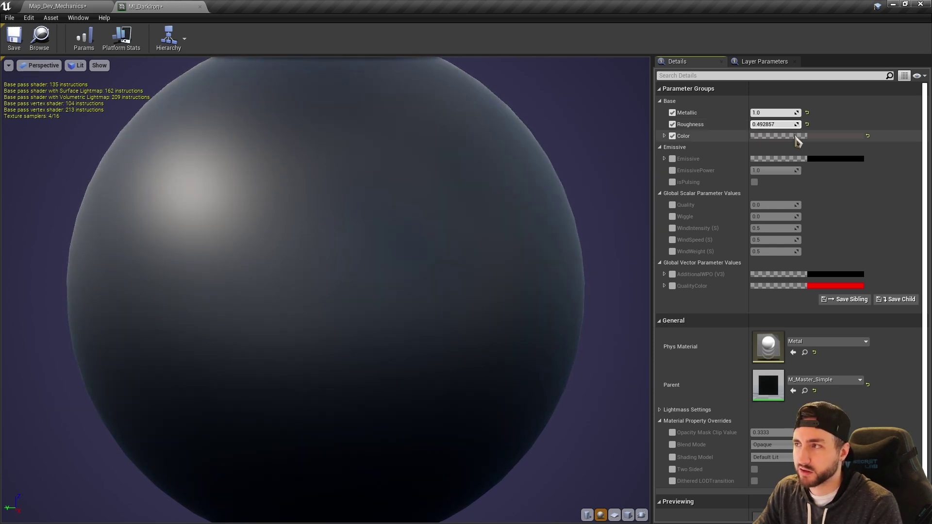
key("ctrl+z")
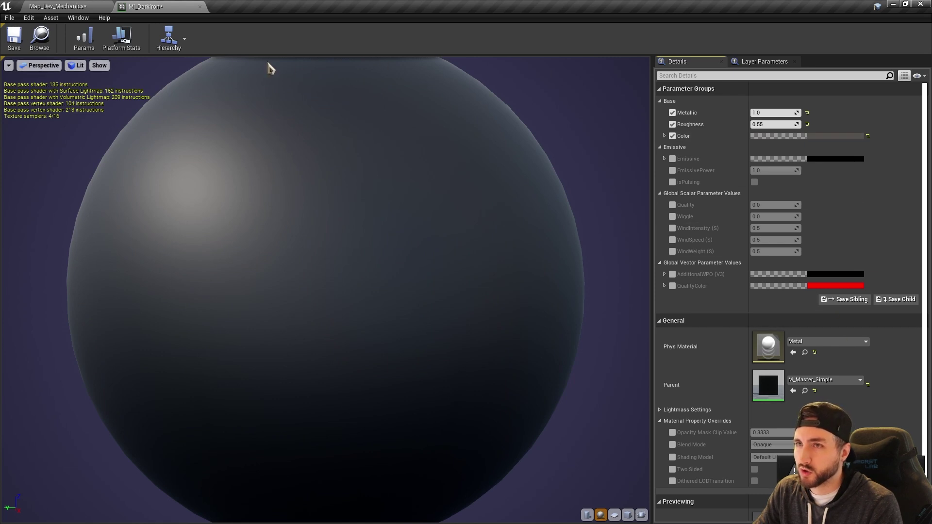
- Try to save the MI_DarkIron material instance and close its editor
key("ctrl+s")
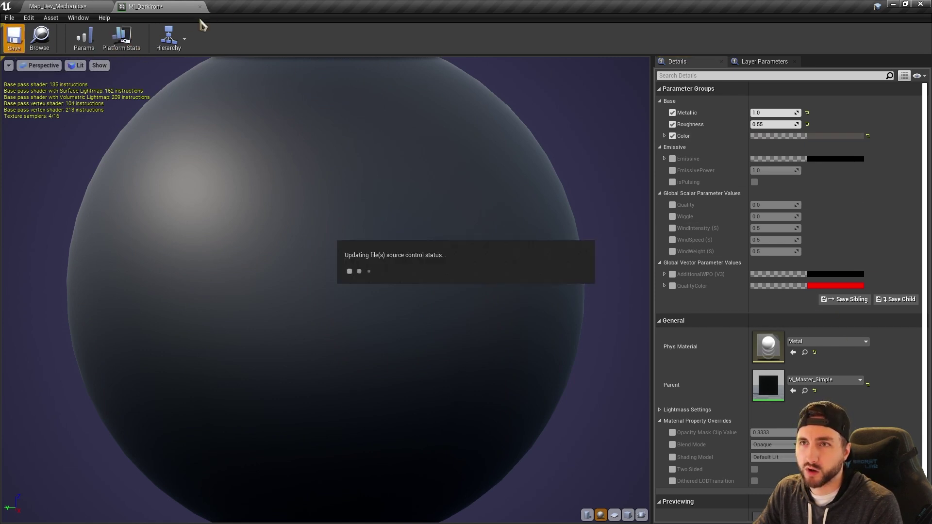
left_click(625, 355)
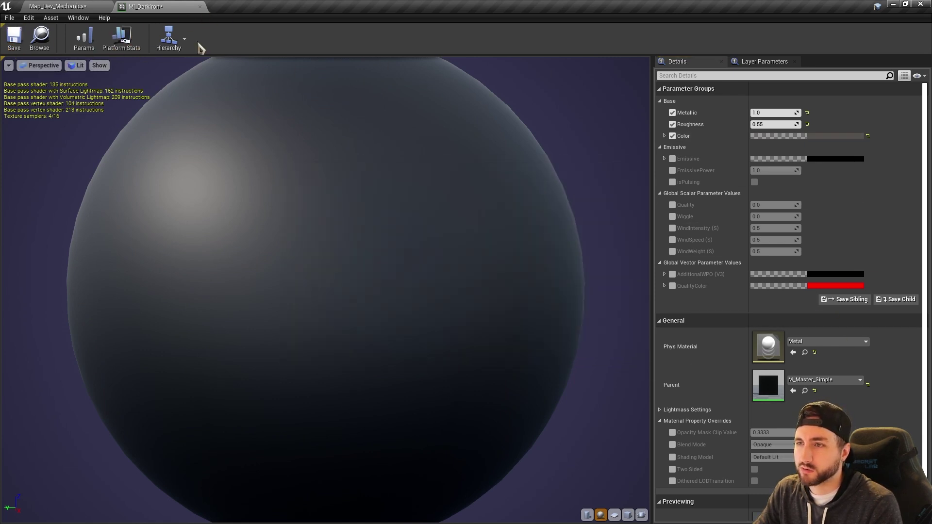
left_click(200, 8)
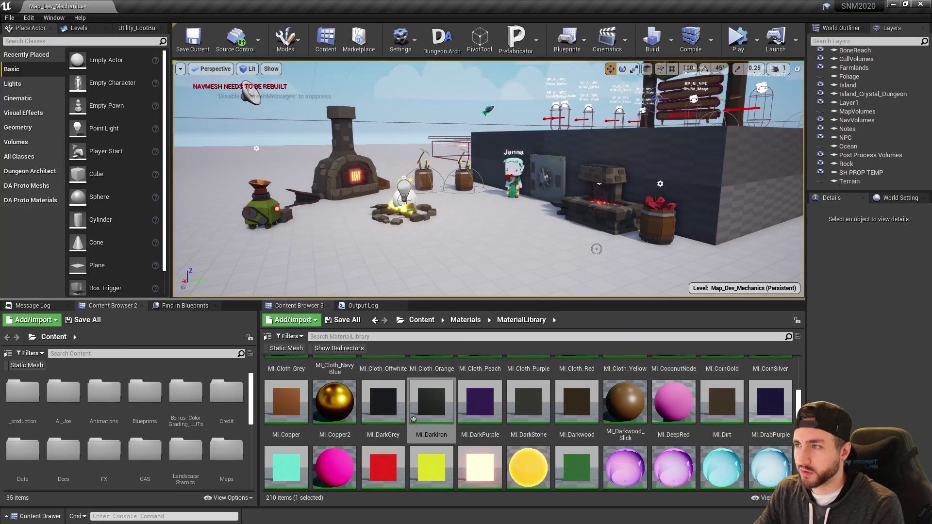
- Switch to Maya and move the tall dead fir tree away from the stump, to a Translate Z of about -369
right_click_drag(597, 250, 603, 252)
key("alt+Tab")
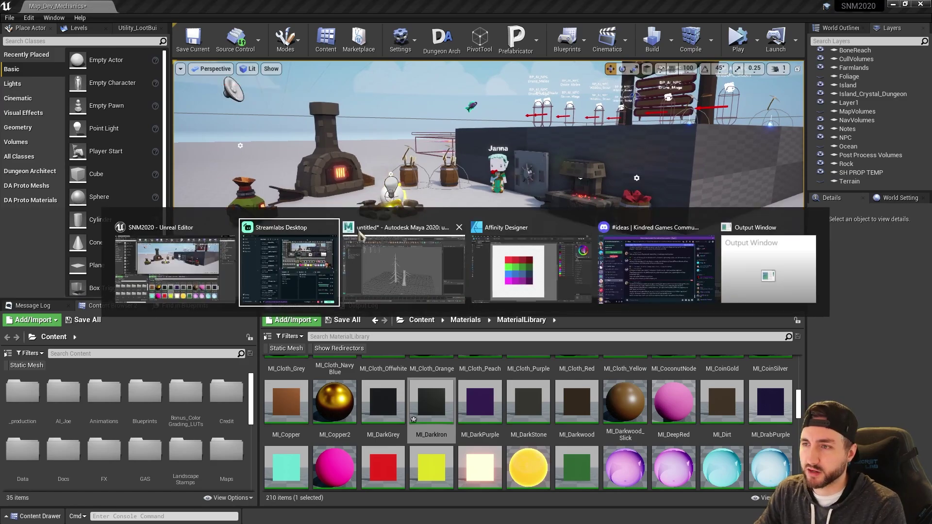
left_click(477, 330)
left_click_drag(477, 330, 406, 329, "alt")
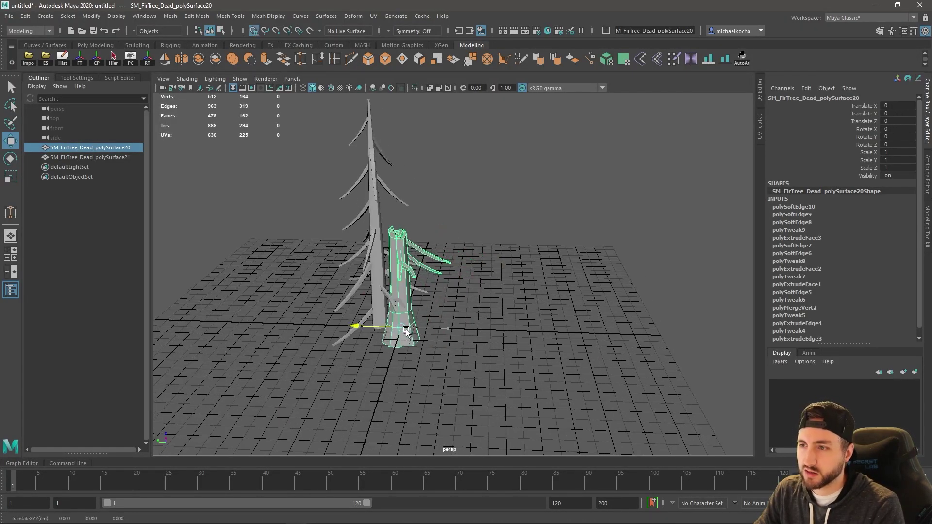
left_click(347, 290)
left_click_drag(336, 266, 303, 265)
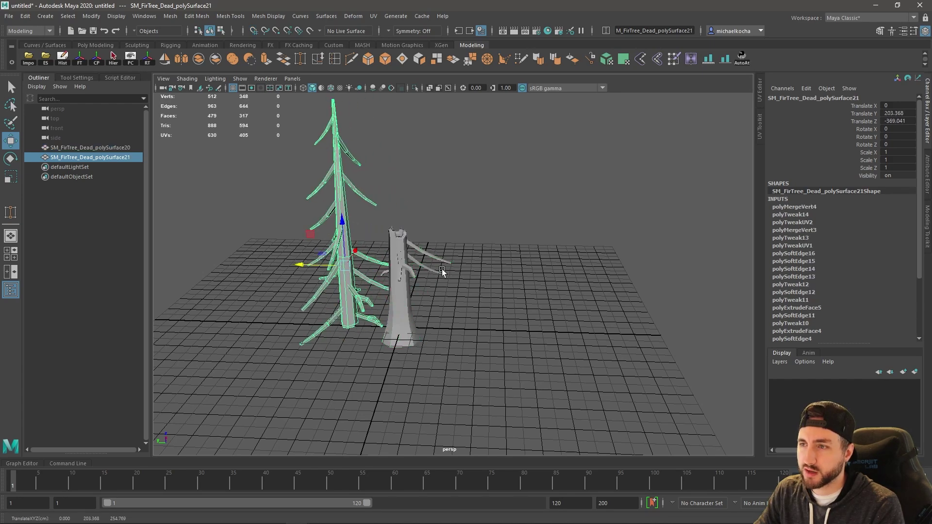
- Select the broken fir stump and switch it to face selection for work on its hollow top
left_click(430, 272)
left_click_drag(428, 273, 543, 309, "alt")
scroll(514, 293, "up", 5)
scroll(543, 309, "down", 2)
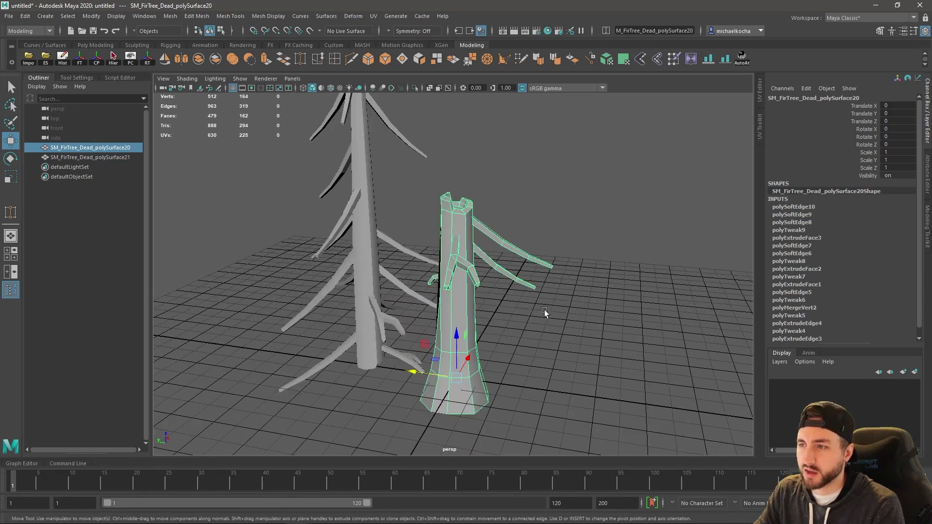
middle_click_drag(512, 293, 505, 289, "alt")
right_click_drag(505, 287, 524, 289, "alt")
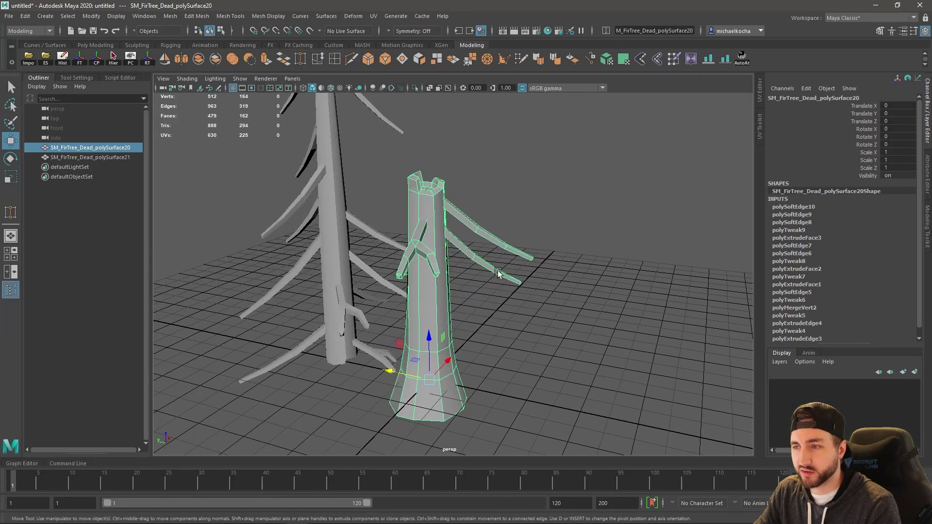
mouse_move(474, 229)
left_mouse_down("alt")
mouse_move(442, 235)
mouse_move(458, 228)
left_mouse_up("alt")
middle_click_drag(458, 228, 482, 316, "alt")
scroll(483, 316, "up", 4)
left_click_drag(482, 316, 522, 297, "alt")
right_click_drag(489, 259, 493, 301)
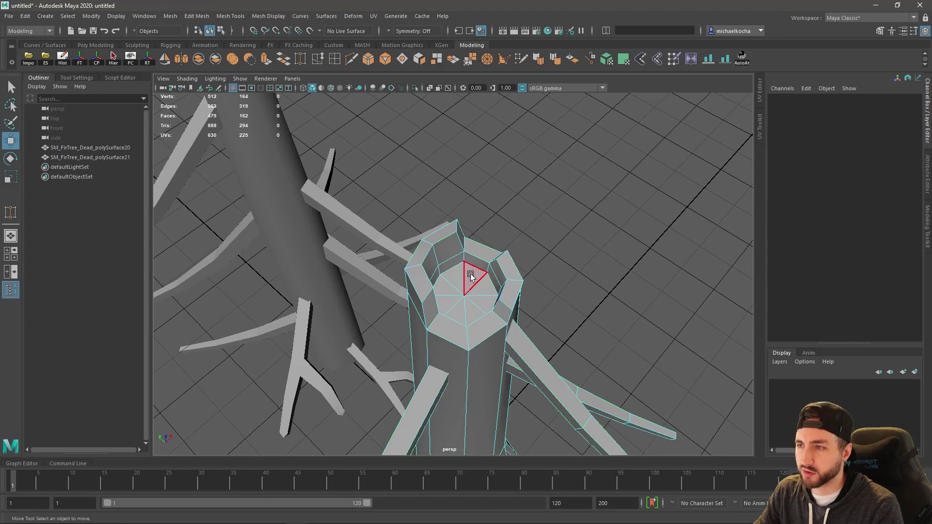
- Assign a separate Lambert material to the eight triangular faces inside the broken stump's top
left_click(474, 275)
left_click(486, 286, "shift")
left_click(487, 303, "shift")
left_click(474, 313, "shift")
left_click(455, 311, "shift")
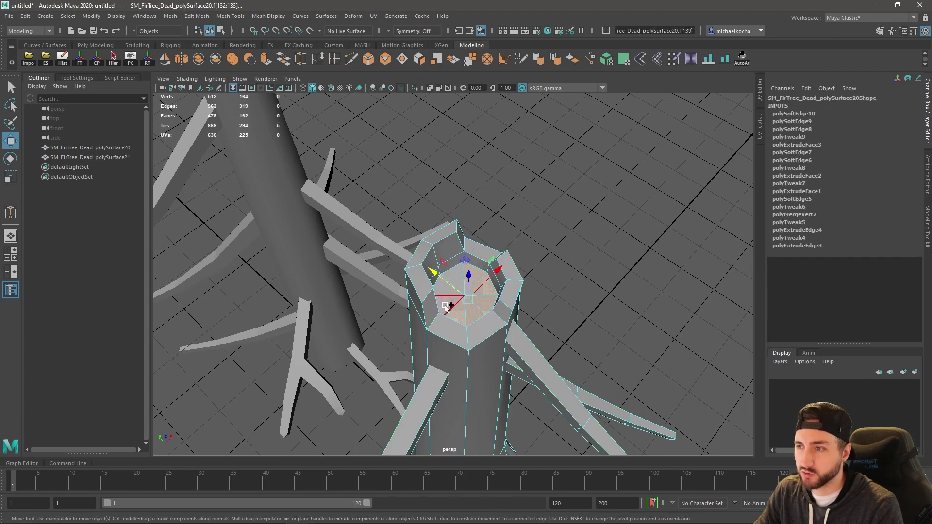
left_click(443, 303, "shift")
key("q")
left_click(446, 289, "shift")
left_click(453, 281, "shift")
left_click_drag(453, 280, 457, 258, "alt")
right_click_drag(457, 259, 552, 443)
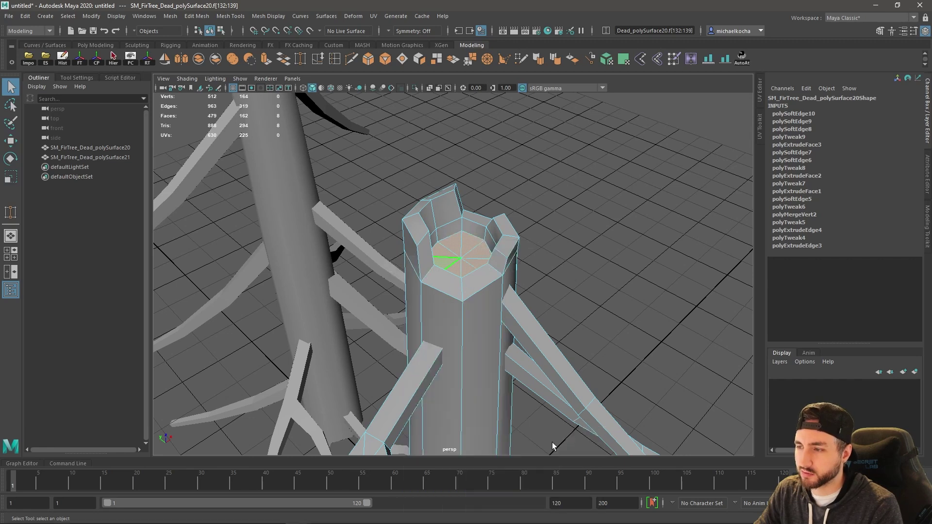
scroll(470, 264, "down", 4)
middle_click_drag(471, 264, 472, 234, "alt")
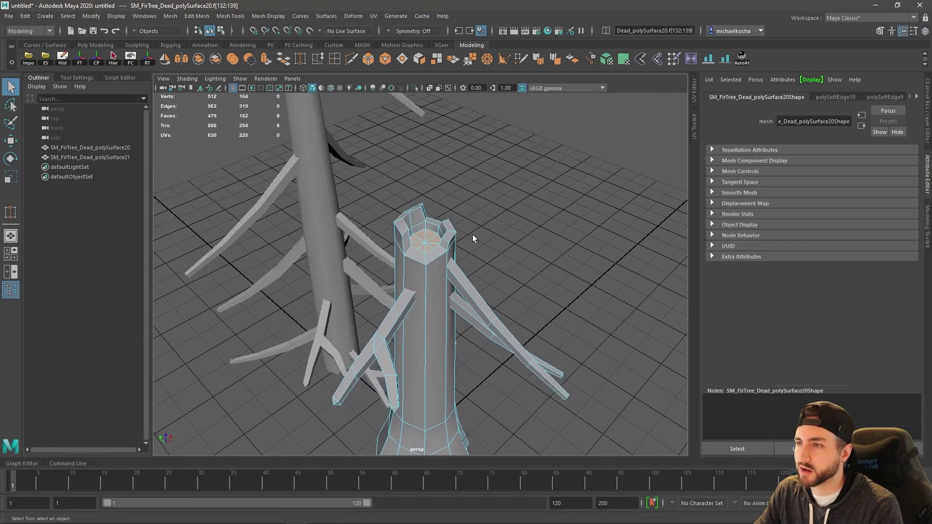
scroll(473, 234, "up", 2)
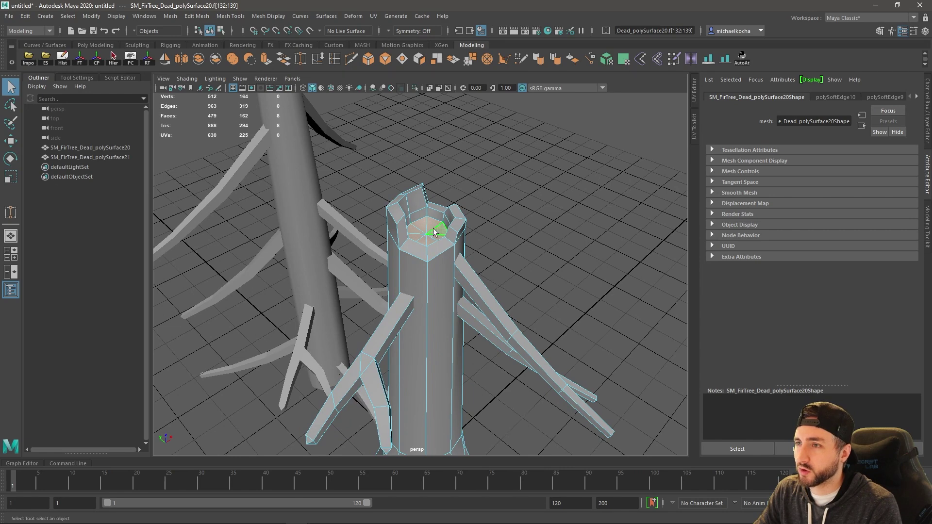
- Return to object selection and delete the stump's construction history
right_click_drag(418, 229, 438, 223)
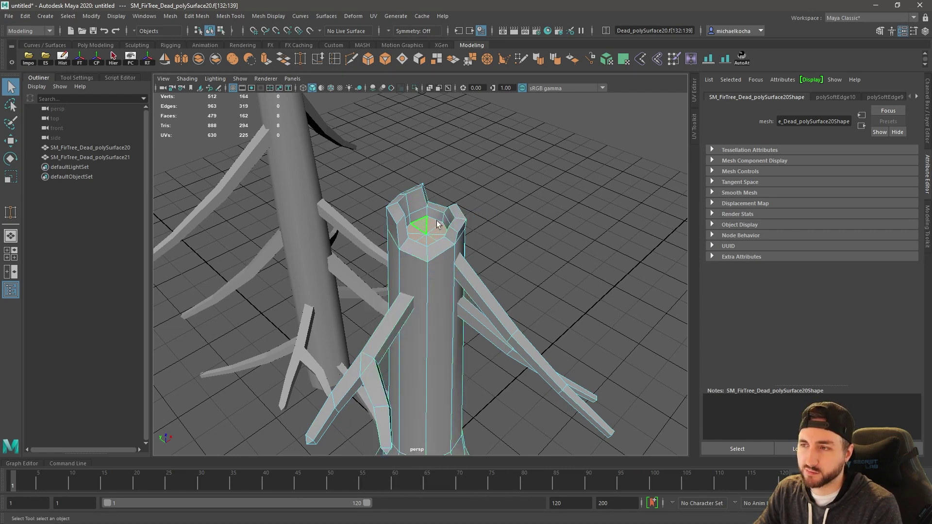
left_click(478, 222)
left_click(424, 247)
left_click(67, 60)
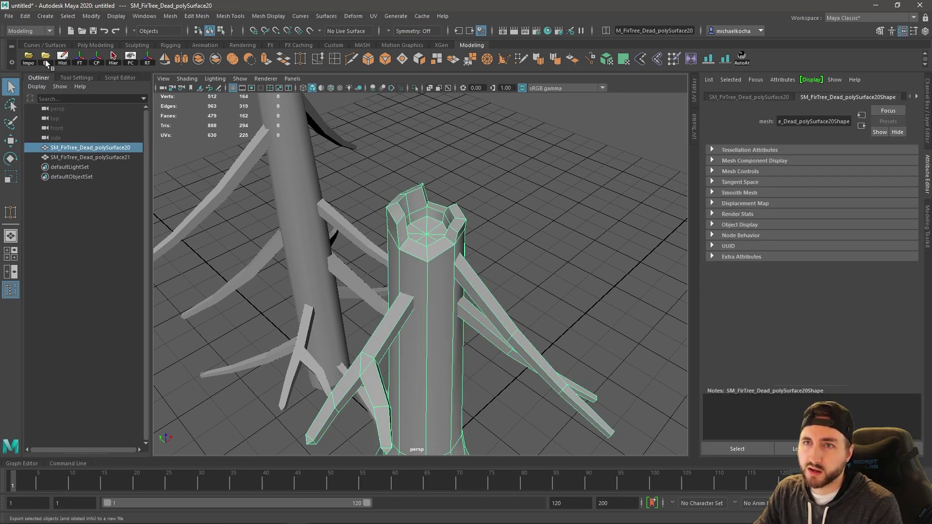
left_click(45, 59)
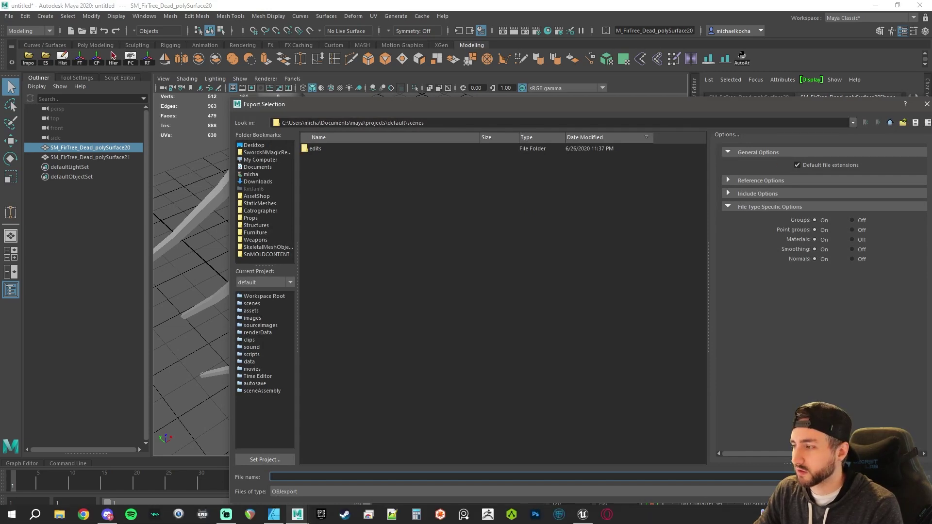
key("Escape")
left_click(555, 214)
- Darken the color of the stump's lambert3 material to a dark grey
left_click(452, 239)
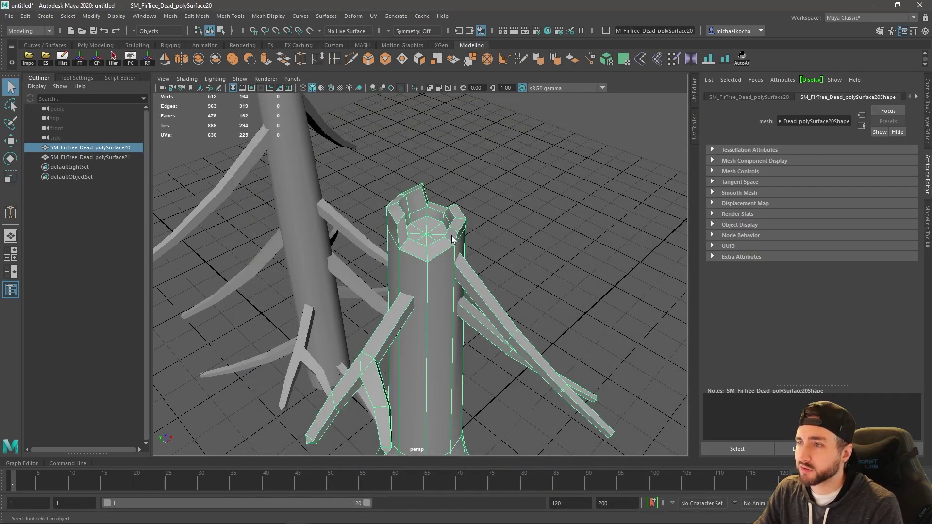
left_click(918, 97)
left_click(890, 97)
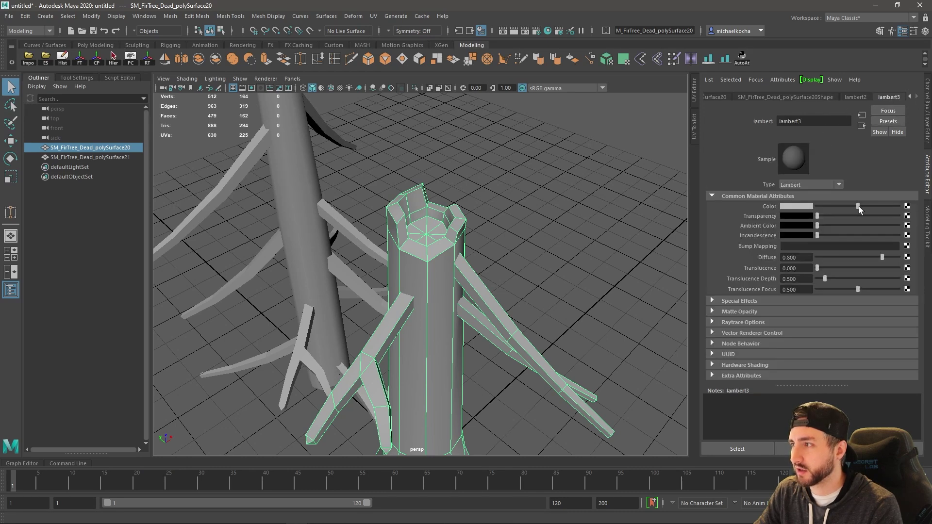
left_click_drag(858, 205, 827, 209)
left_click(488, 256)
mouse_move(487, 256)
left_mouse_down("alt")
mouse_move(403, 261)
mouse_move(484, 253)
left_mouse_up("alt")
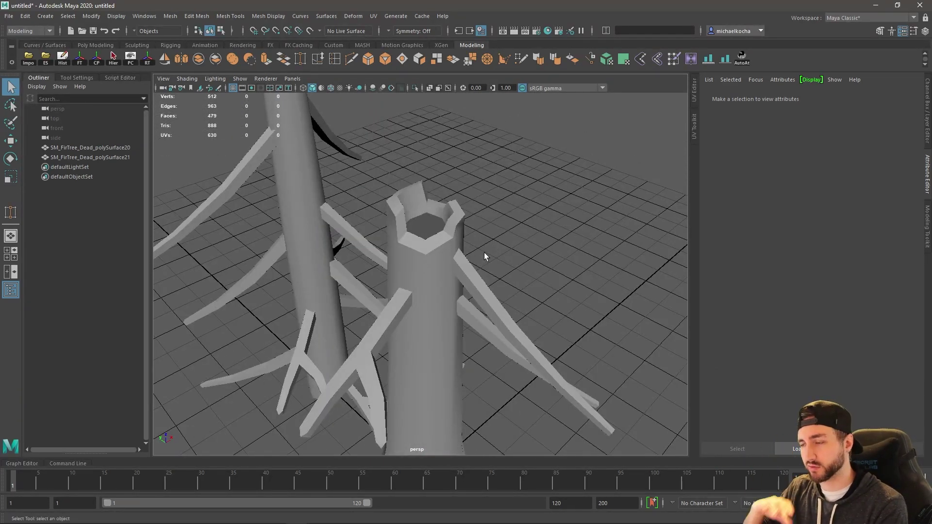
- Select the stump SM_FirTree_Dead_polySurface20 and export it to the Desktop as an OBJ file named SM_TestTree
left_click(441, 234)
key("f")
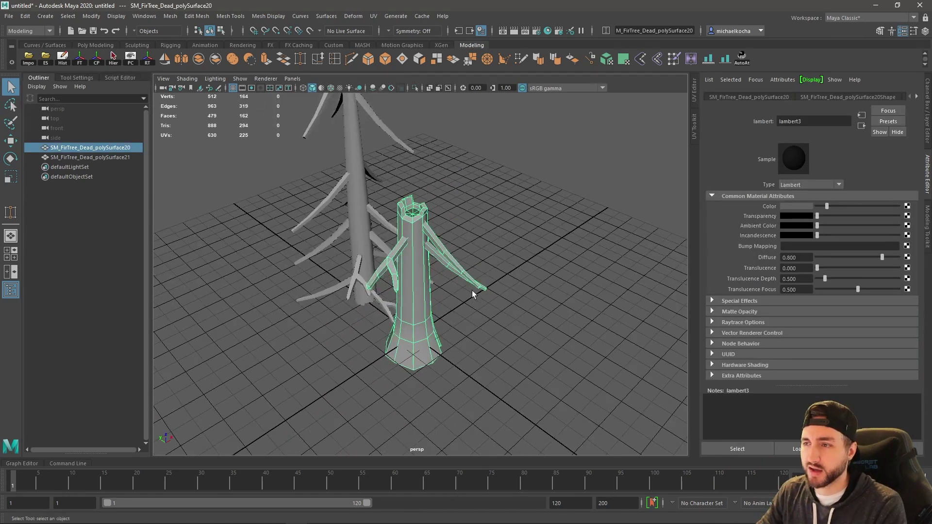
left_click(45, 60)
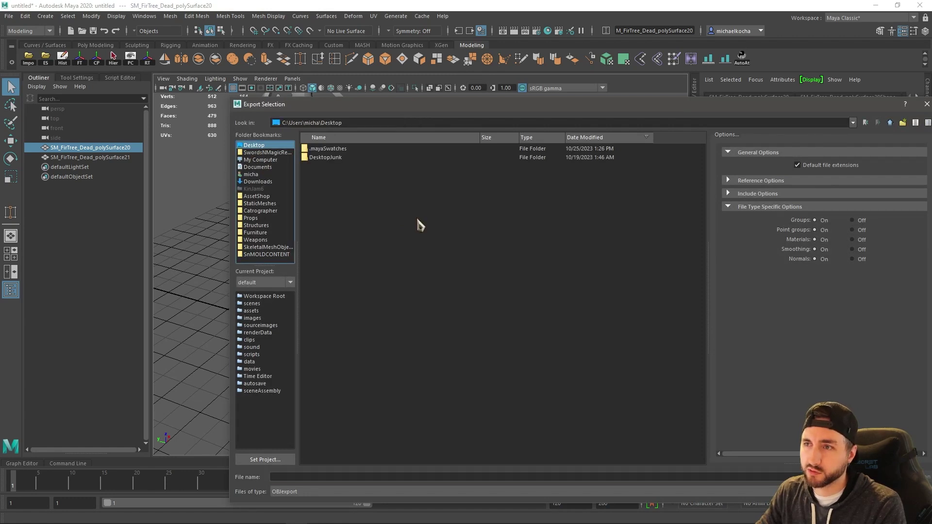
left_click(293, 477)
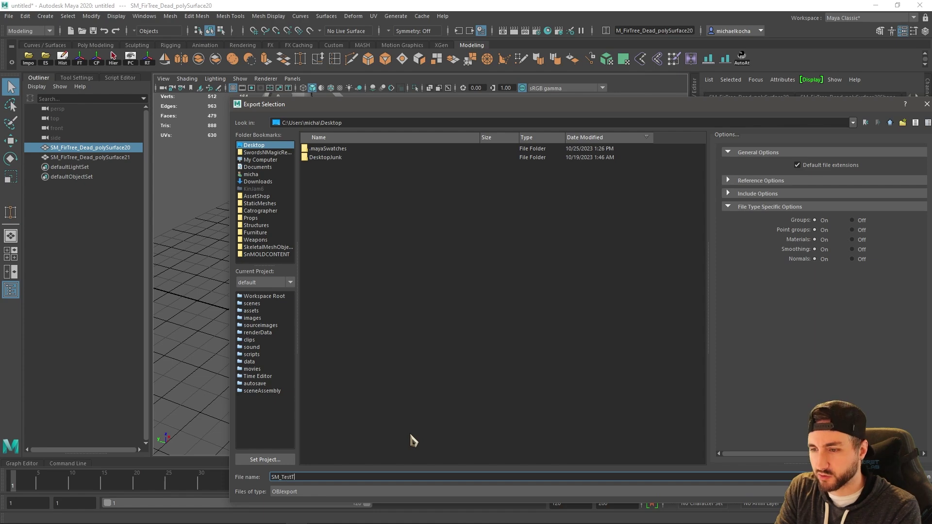
left_click_drag(608, 107, 536, 80)
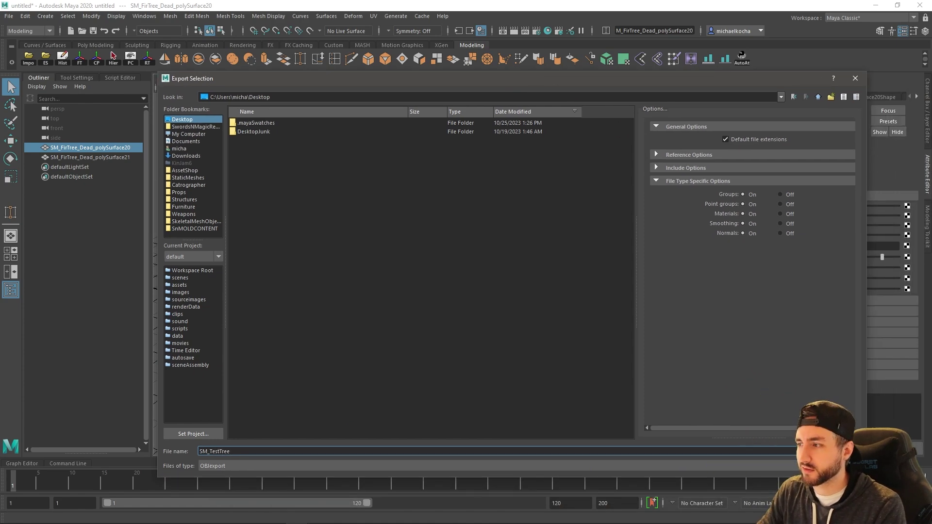
key("Return")
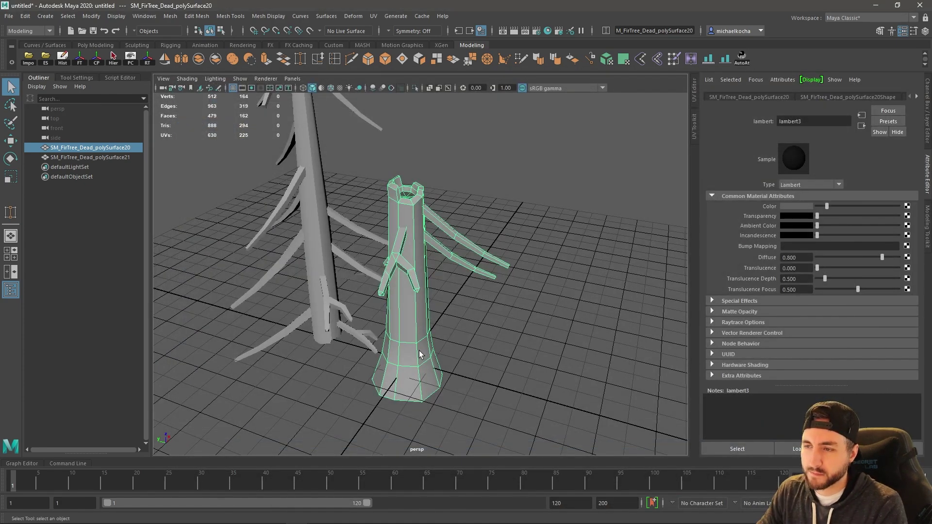
- Switch to Unreal Editor and go to the last assets in the root Content folder
key("alt+Tab")
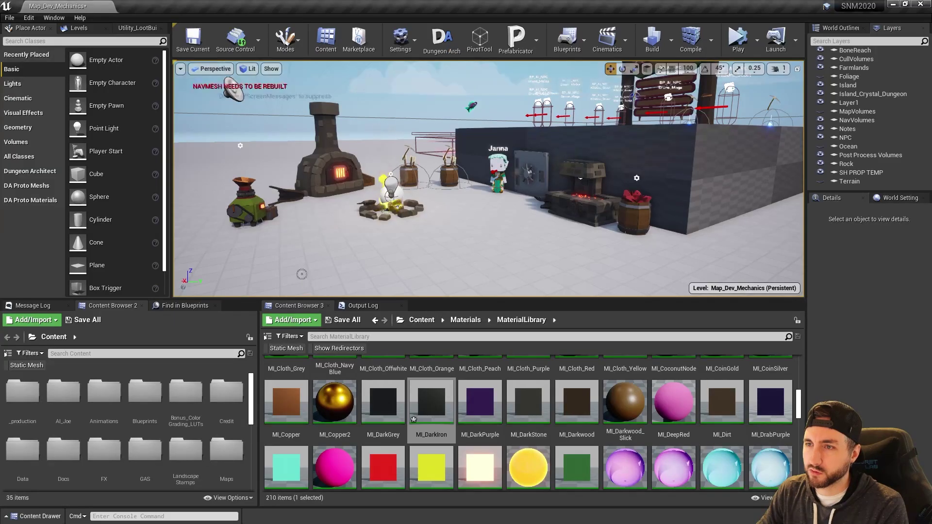
left_click(81, 353)
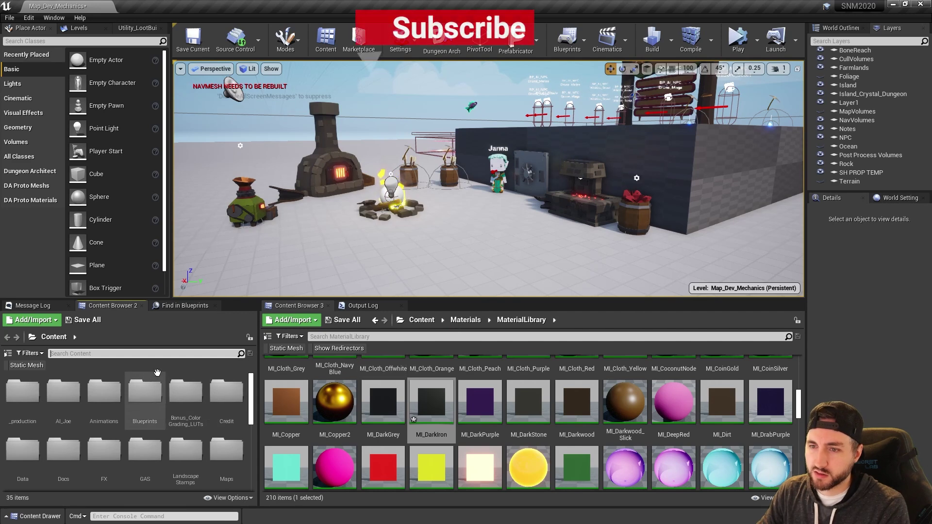
scroll(204, 437, "down", 5)
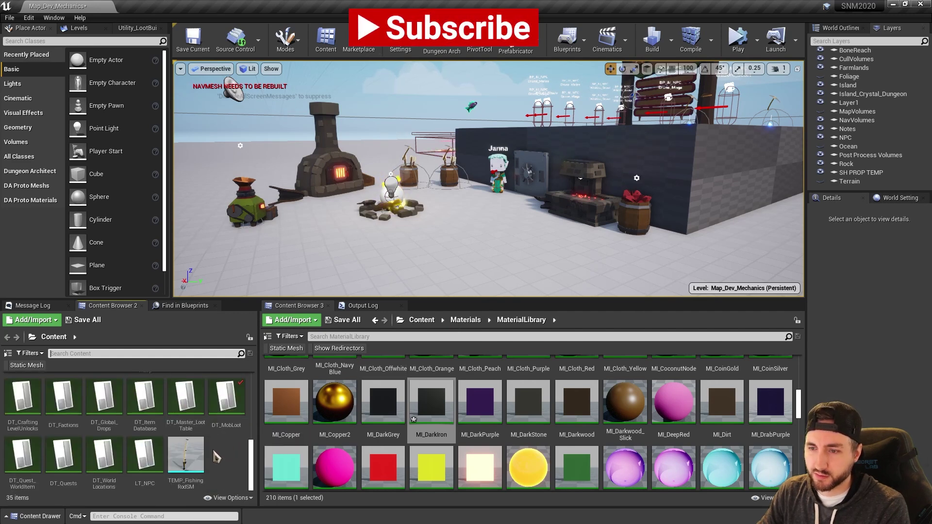
left_click(186, 457)
key("Delete")
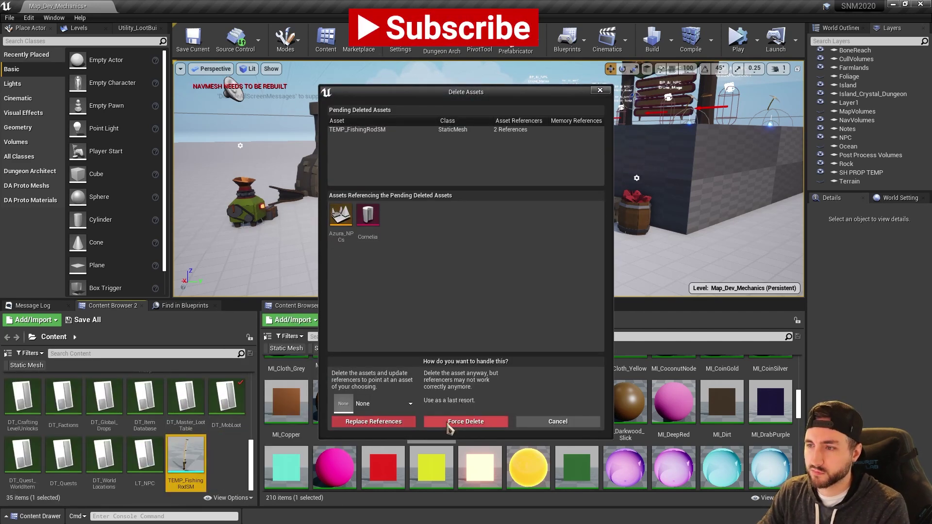
left_click(566, 423)
- Import SM_TestTree.obj from the Desktop into the root Content folder, with the Material Import Method set to Do Not Create Material
right_click(228, 469)
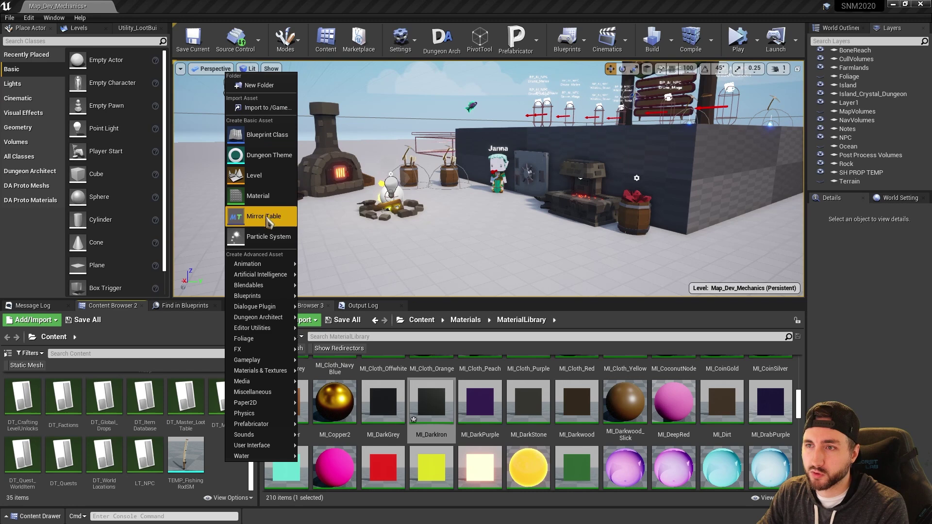
left_click(267, 107)
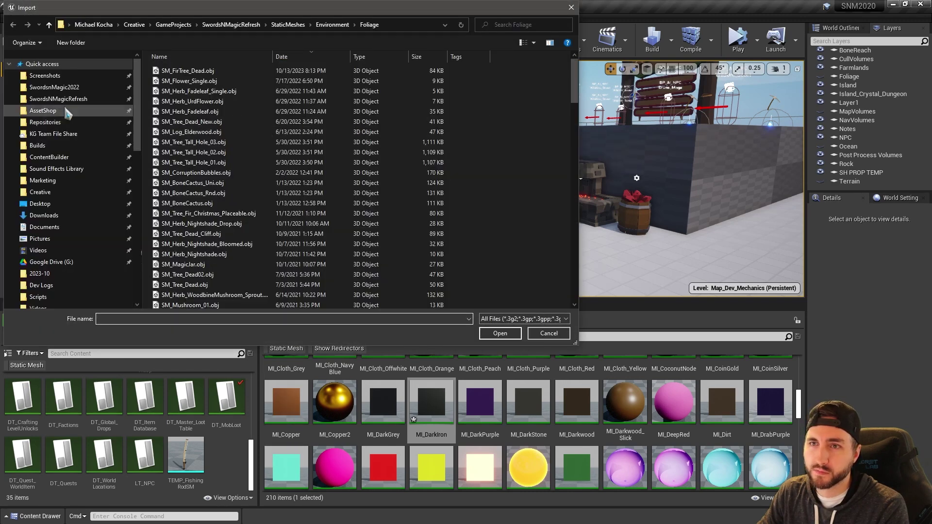
left_click(40, 203)
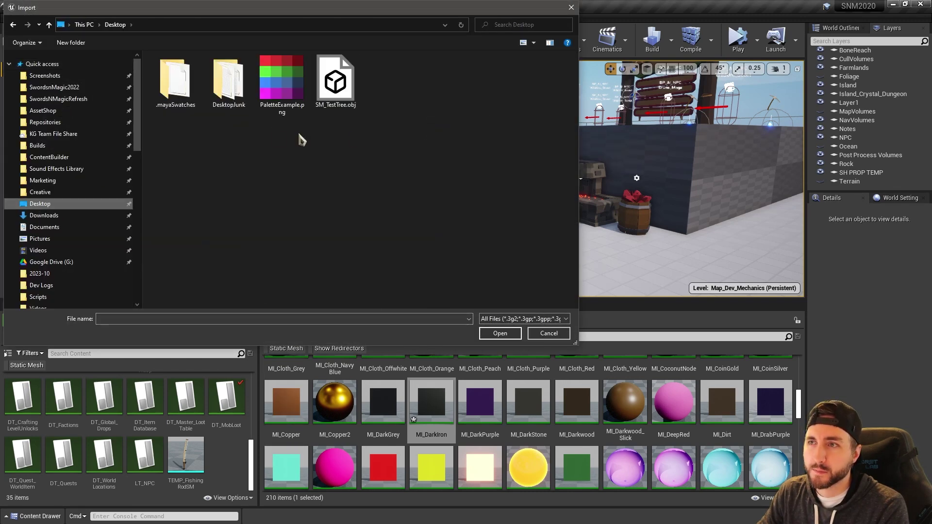
left_click(336, 82)
left_click(499, 333)
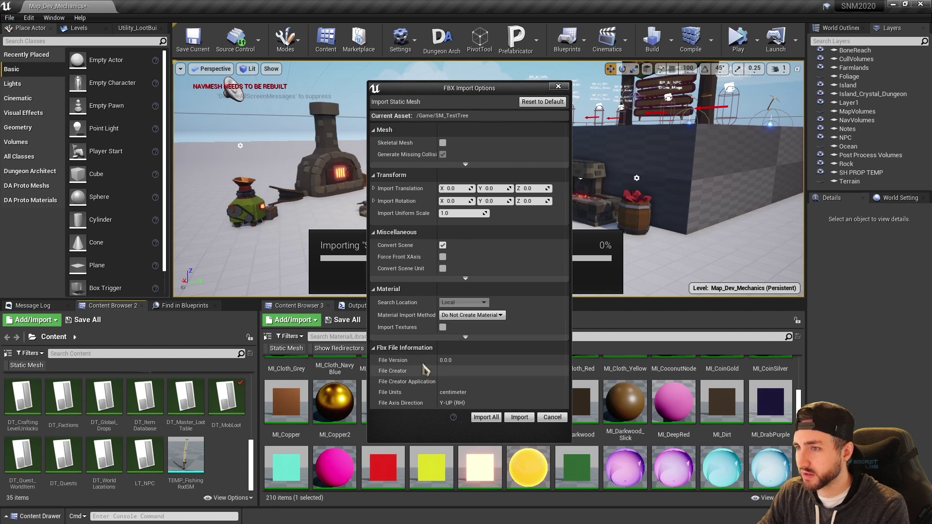
left_click(484, 318)
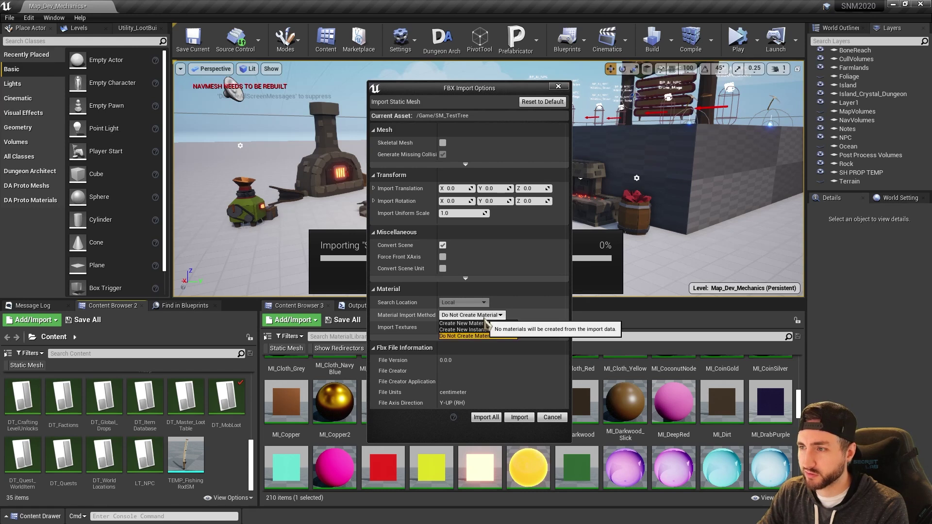
left_click(485, 319)
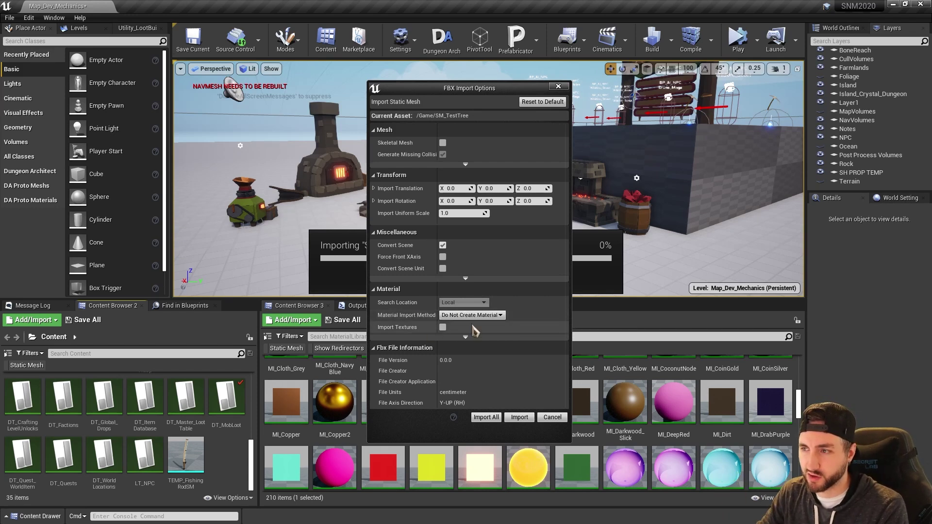
left_click(518, 419)
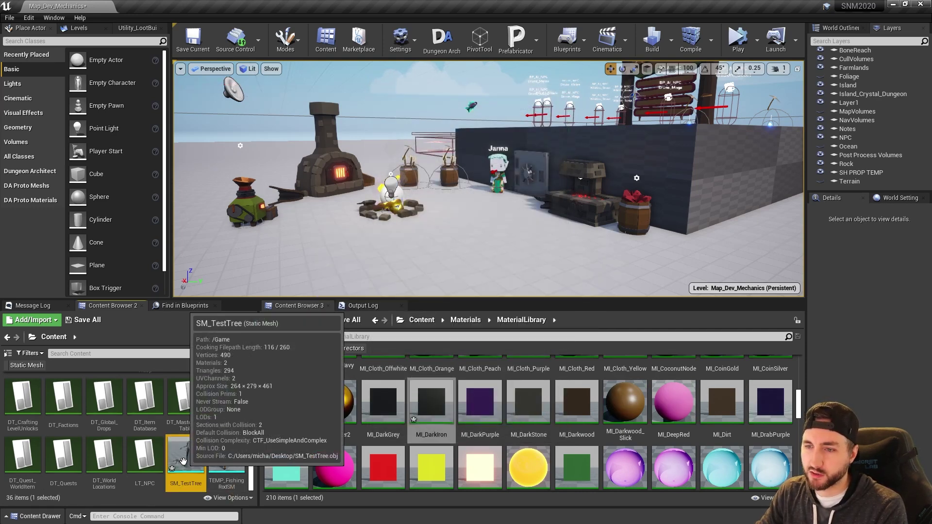
- Place the SM_TestTree mesh in the level in front of the campfire, accepting placement in the level that is not checked out
left_click_drag(183, 460, 457, 267)
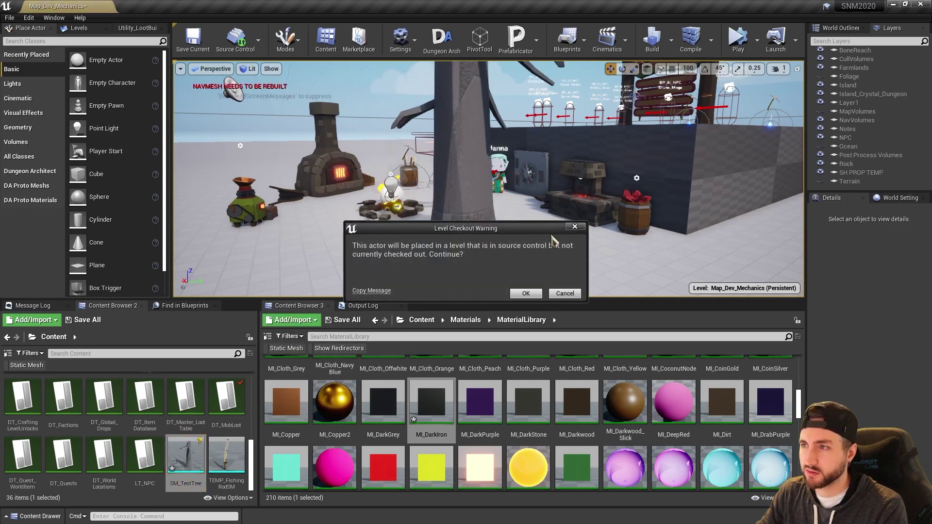
left_click(520, 295)
right_click_drag(526, 238, 508, 262)
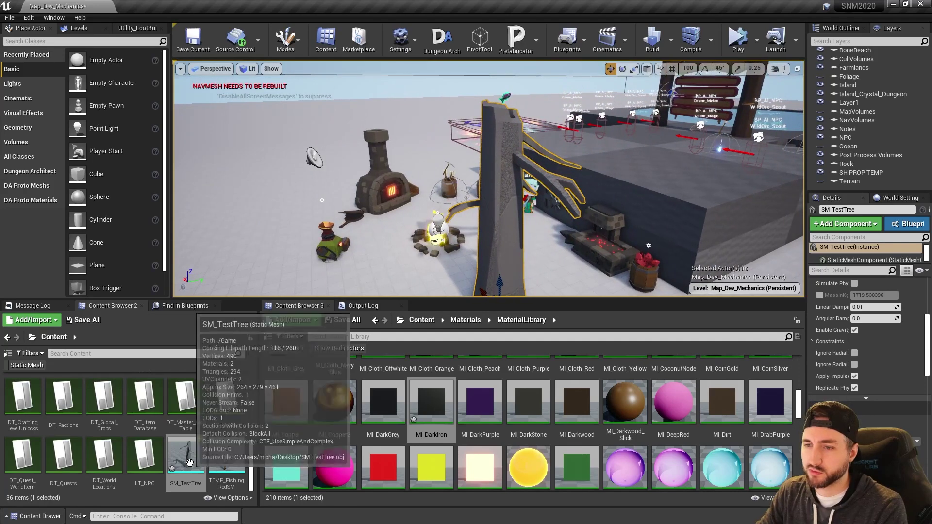
right_click_drag(466, 218, 434, 193)
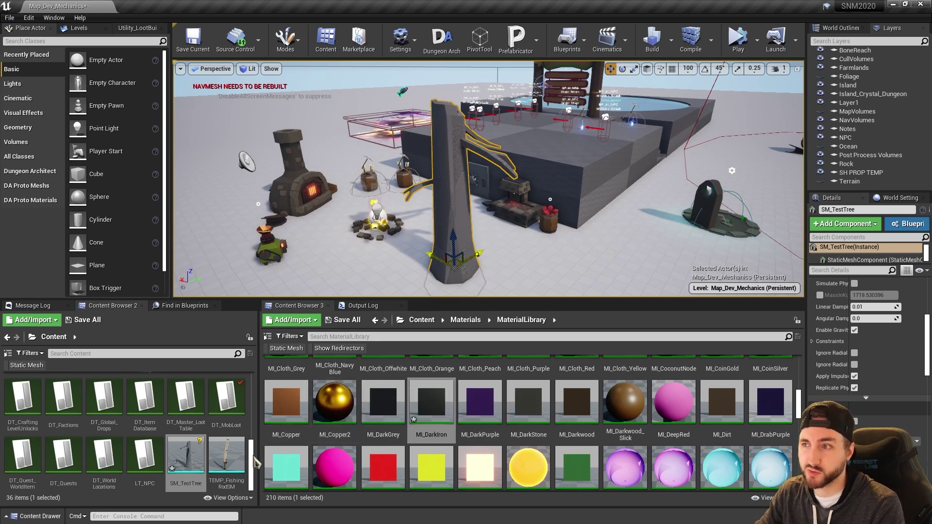
- Open SM_TestTree in the static mesh editor and view its broken top from above
left_click(196, 464)
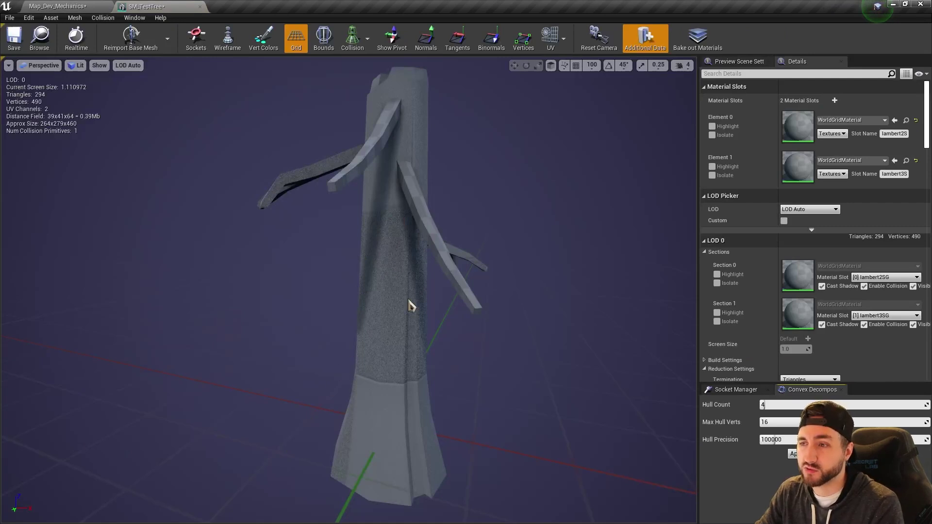
right_click_drag(408, 300, 478, 343)
left_click_drag(364, 333, 589, 256)
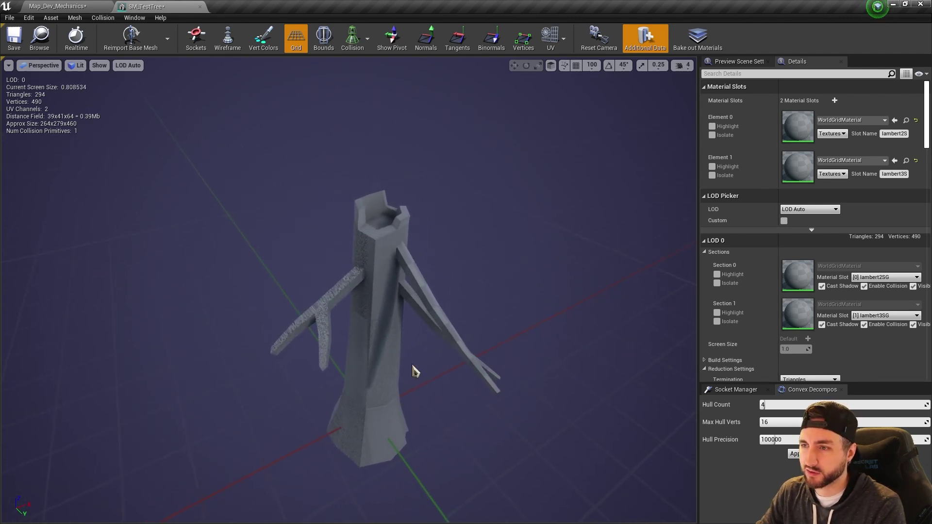
left_click_drag(325, 330, 324, 349)
right_click_drag(324, 350, 265, 354)
left_click_drag(324, 369, 324, 374)
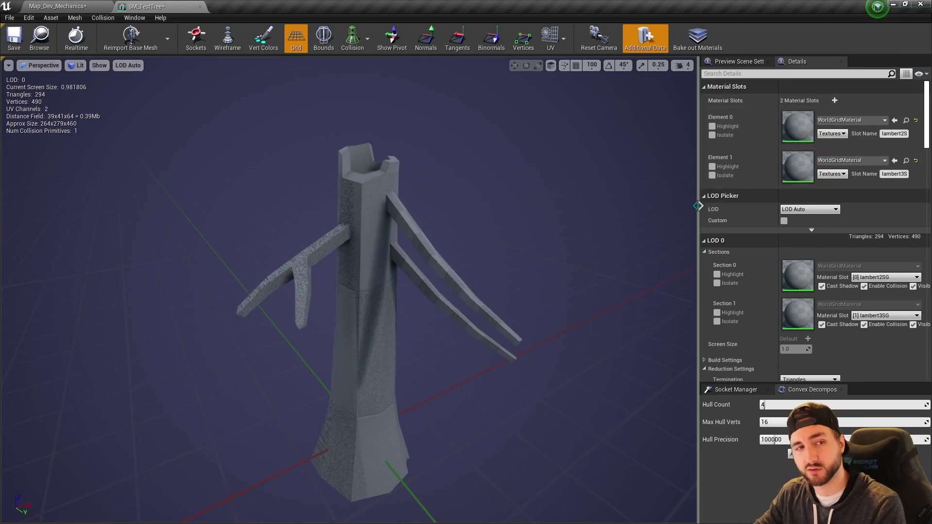
- Assign the MI_OakWood material instance to the Element 0 material slot of SM_TestTree
left_click(850, 120)
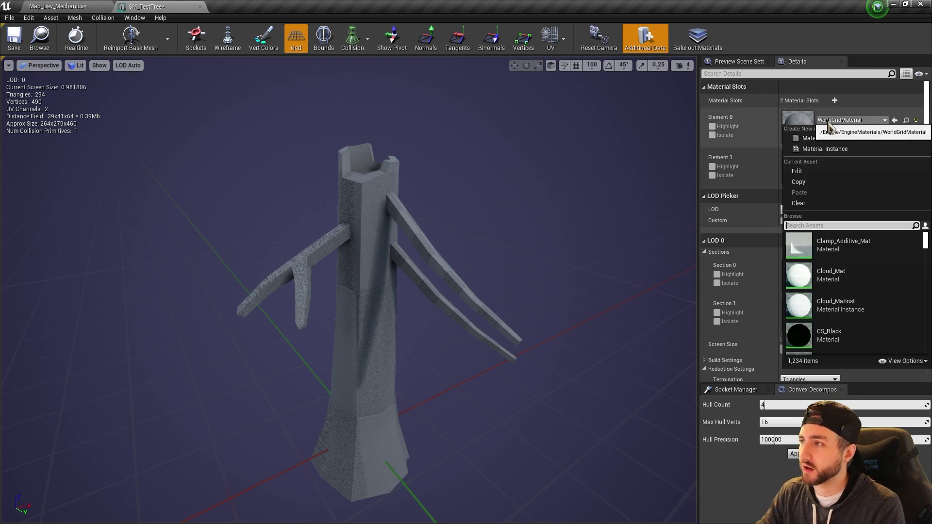
scroll(859, 324, "down", 3)
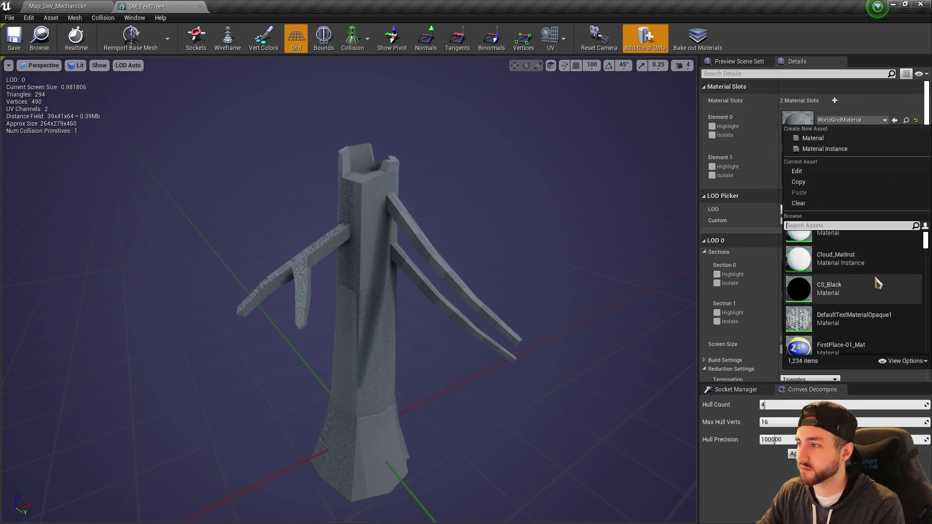
scroll(879, 277, "up", 2)
left_click(834, 225)
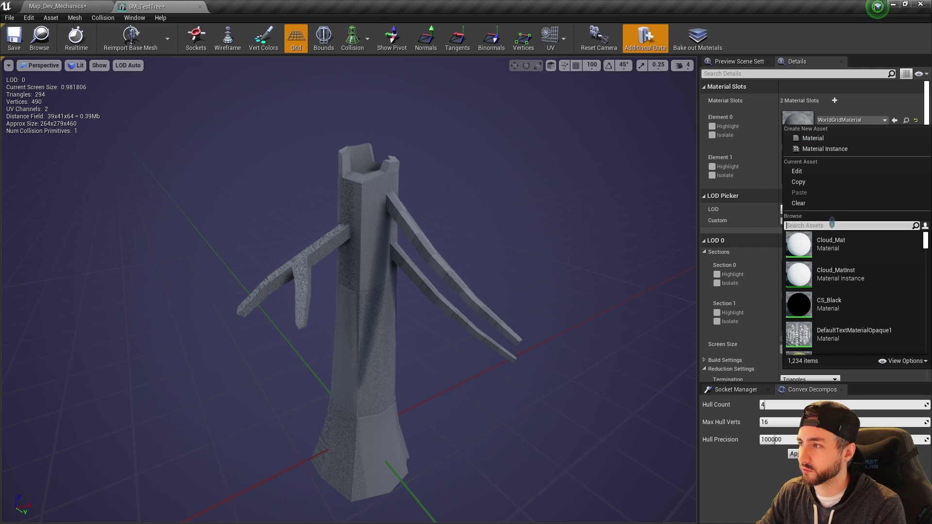
type("oakw")
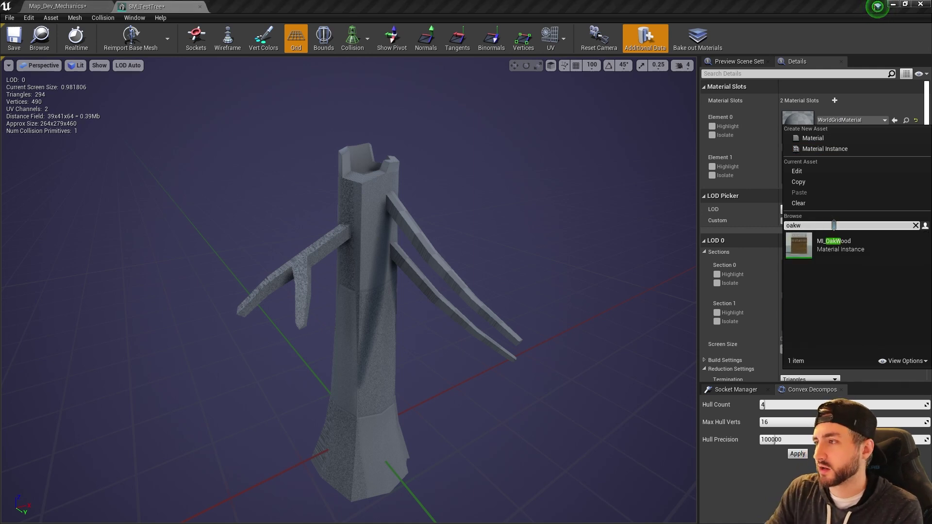
left_click(825, 243)
right_click_drag(466, 271, 466, 291)
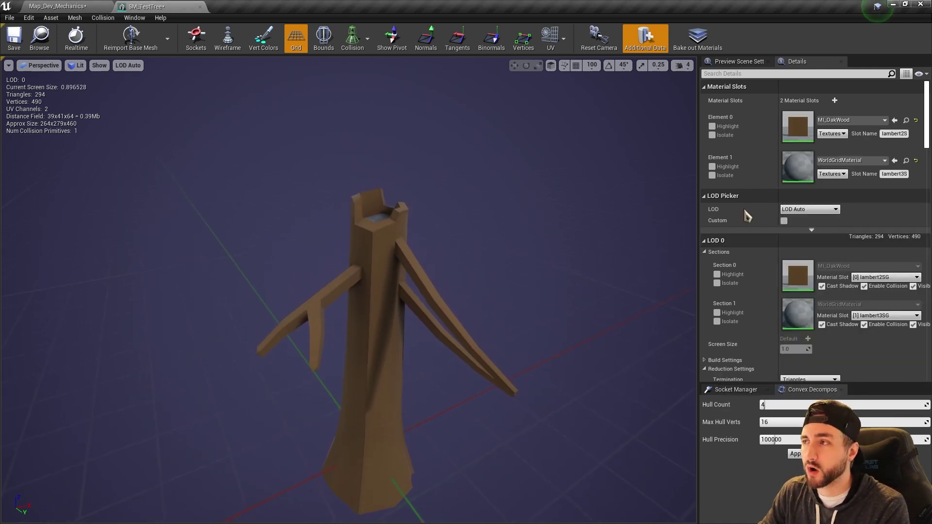
- Highlight the Element 0 and Element 1 slots in turn to check which faces of the stump each one covers
left_click(712, 127)
left_click(712, 126)
left_click(712, 166)
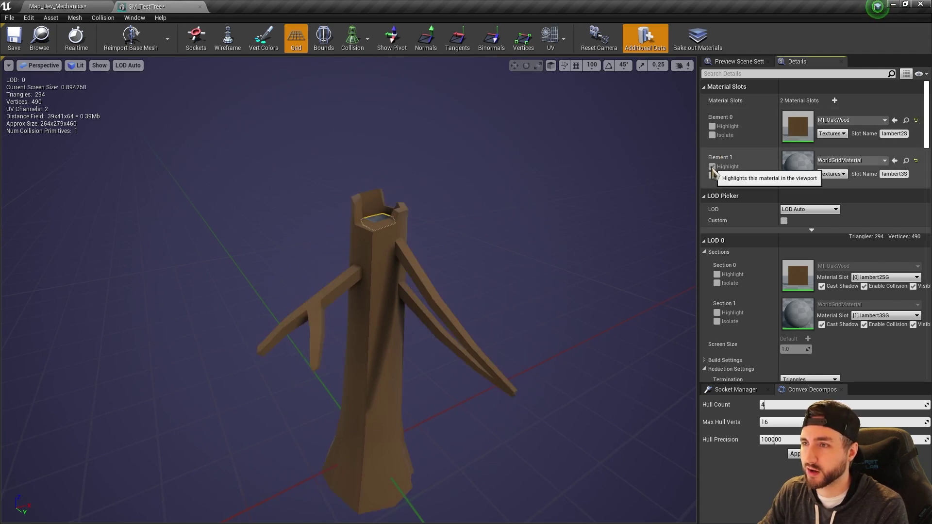
left_click_drag(461, 291, 473, 272)
left_click_drag(424, 290, 424, 309)
- Assign the MI_PineWood material instance to the Element 1 slot and turn off that slot's highlight
left_click(874, 161)
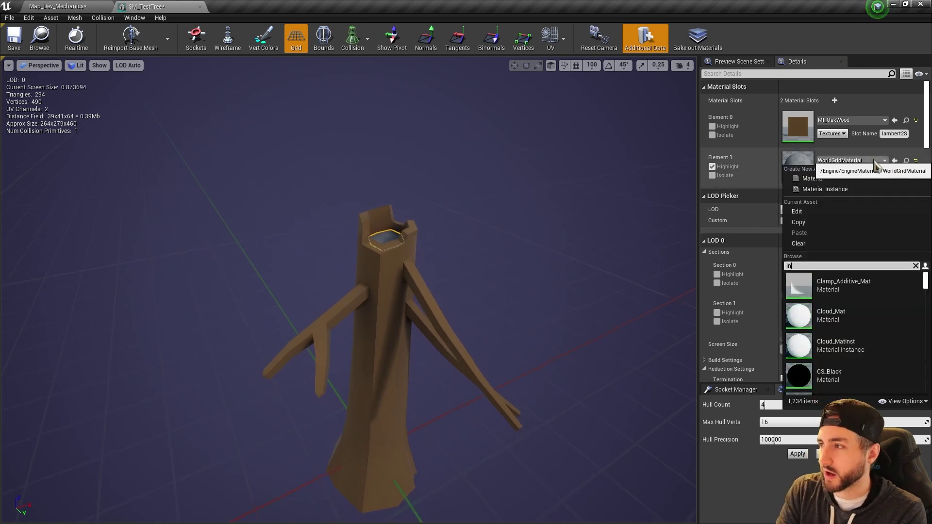
type("pinew")
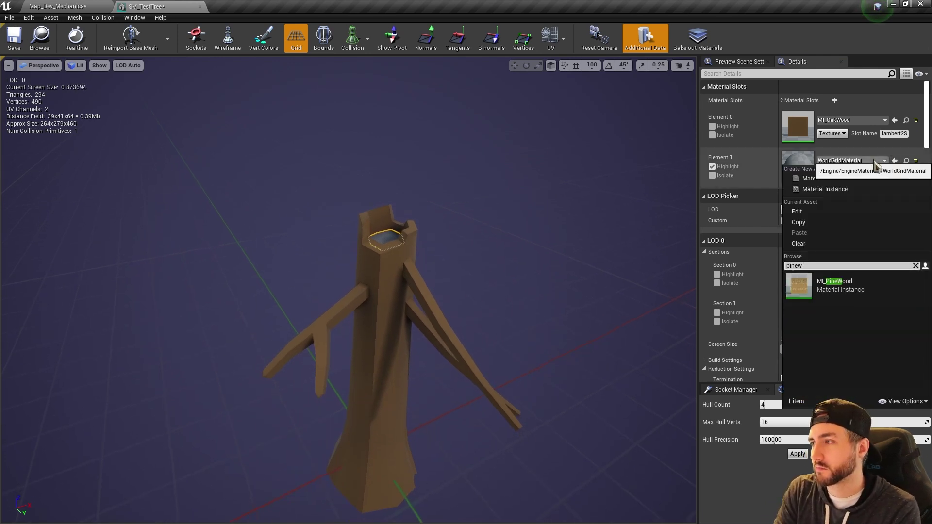
left_click(820, 285)
left_click_drag(471, 291, 476, 258)
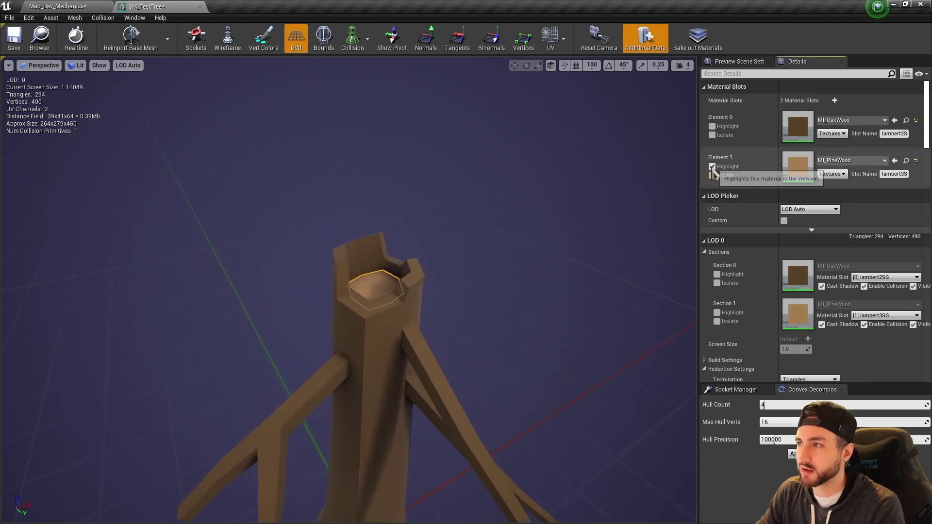
left_click(712, 167)
left_click_drag(553, 233, 554, 286)
right_click_drag(336, 217, 336, 219)
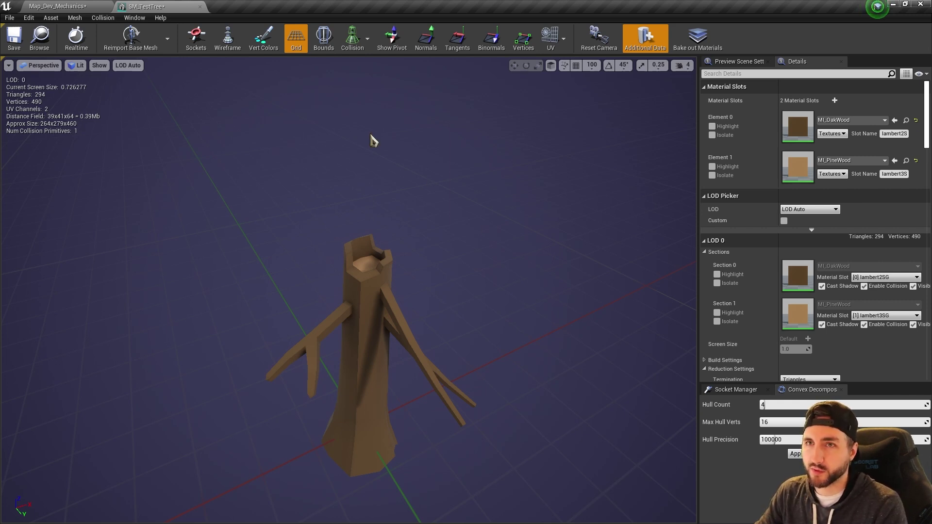
- Return to the Map_Dev_Mechanics level, move the placed tree across the floor farther from the campfire, and deselect it
left_click(83, 10)
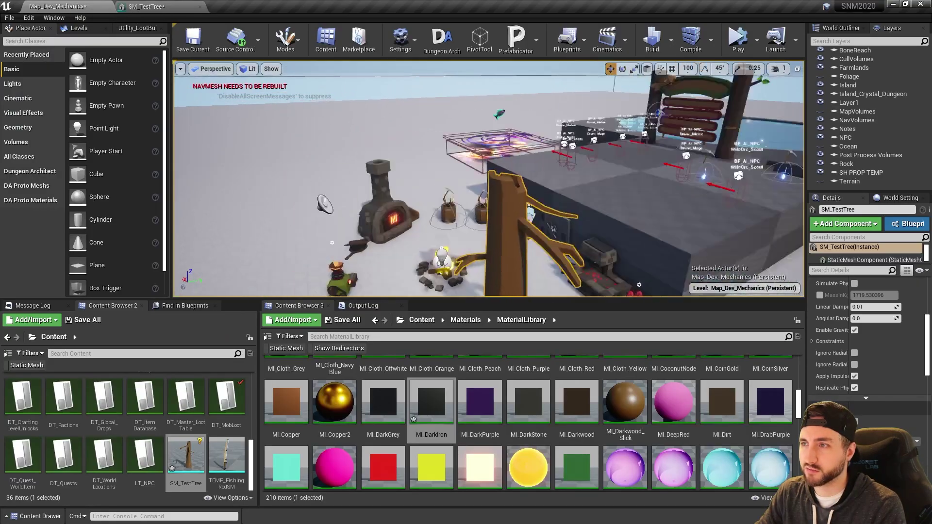
right_click_drag(489, 179, 417, 252)
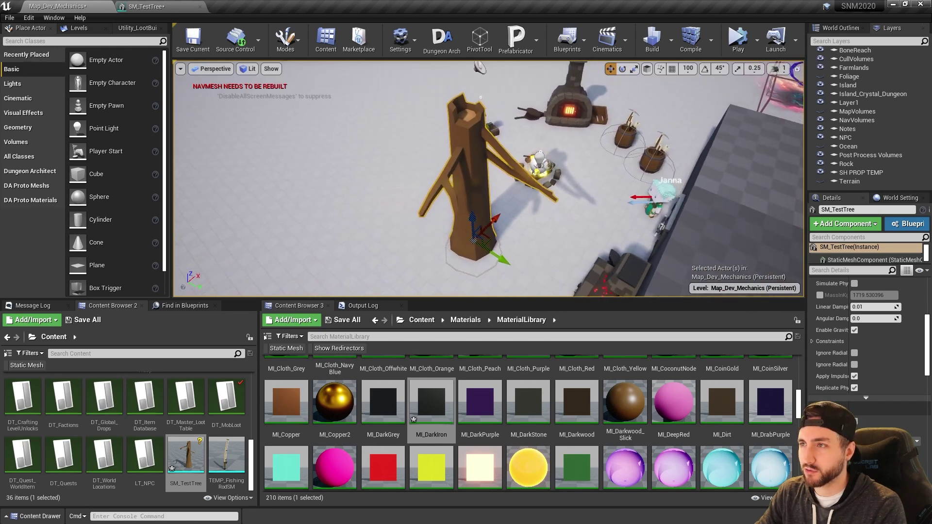
left_click_drag(489, 239, 411, 188)
right_click_drag(410, 187, 404, 163)
key("Escape")
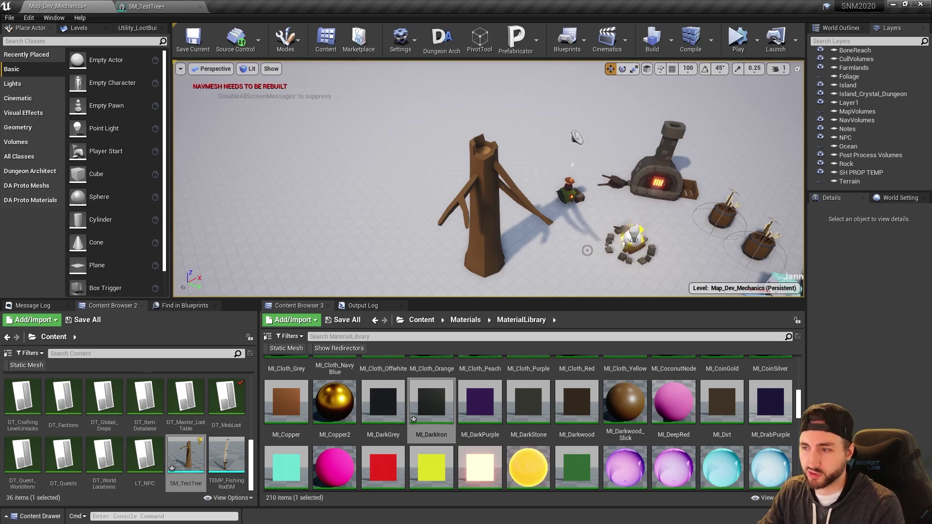
- Switch to Maya and examine the stump's sides, branches and hollow top
key("alt+Tab")
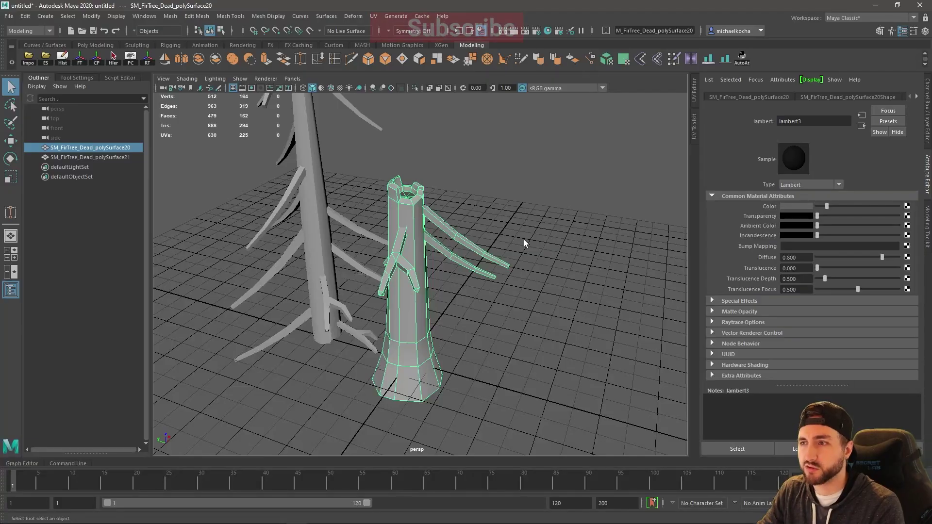
left_click(520, 260)
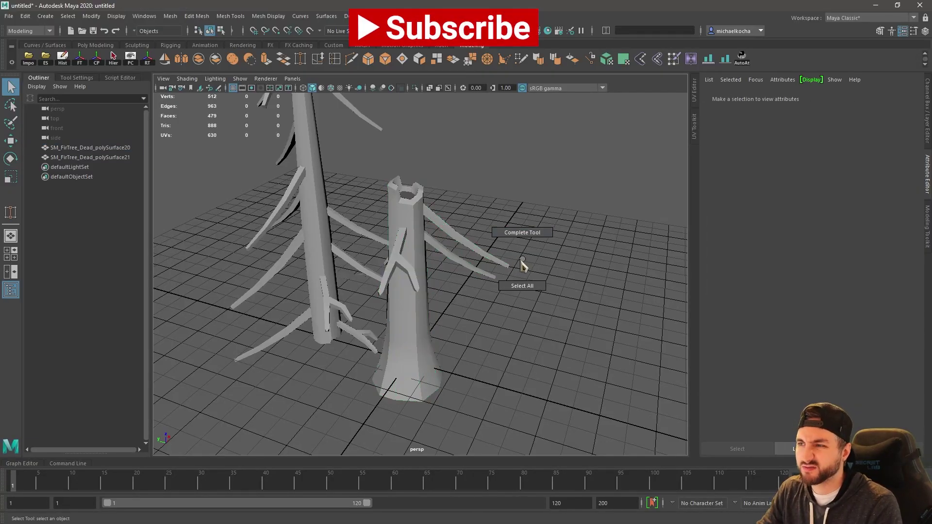
mouse_move(526, 266)
left_mouse_down("alt")
mouse_move(483, 268)
mouse_move(517, 272)
left_mouse_up("alt")
left_click(416, 339)
key("w")
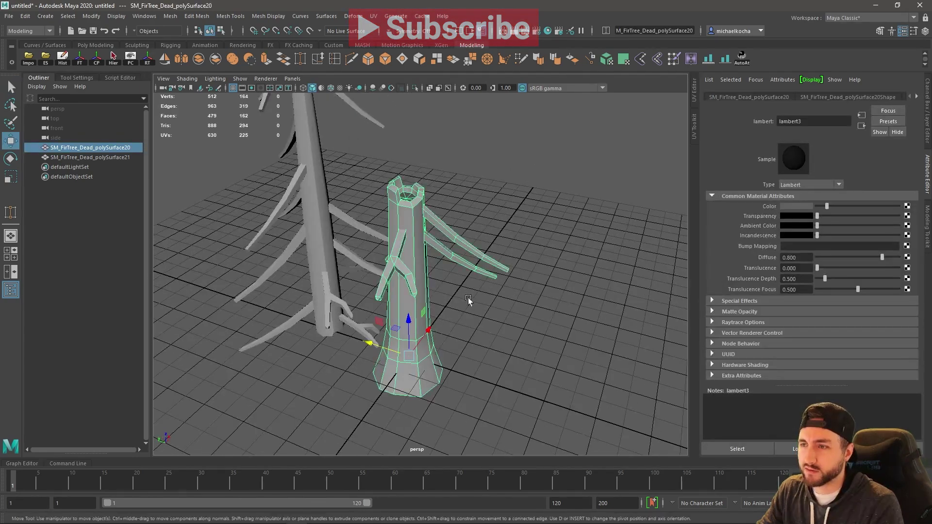
scroll(467, 299, "down", 3)
mouse_move(467, 300)
left_mouse_down("alt")
mouse_move(433, 304)
mouse_move(471, 301)
left_mouse_up("alt")
left_click_drag(477, 302, 502, 289, "alt")
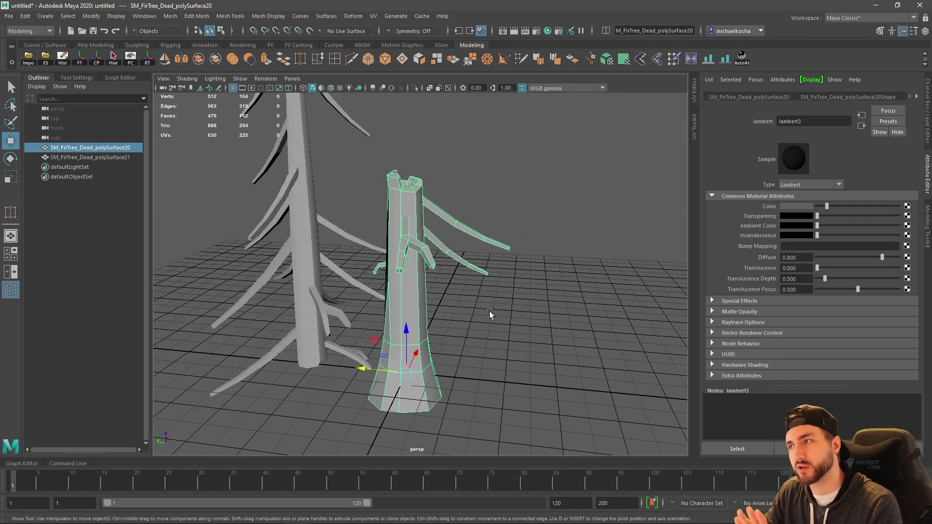
left_click_drag(474, 277, 453, 320, "alt")
scroll(434, 335, "up", 5)
middle_click_drag(453, 320, 438, 284, "alt")
scroll(437, 285, "down", 3)
- Assign the existing lambert1 material to the whole stump and deselect it
right_click_drag(438, 285, 489, 239)
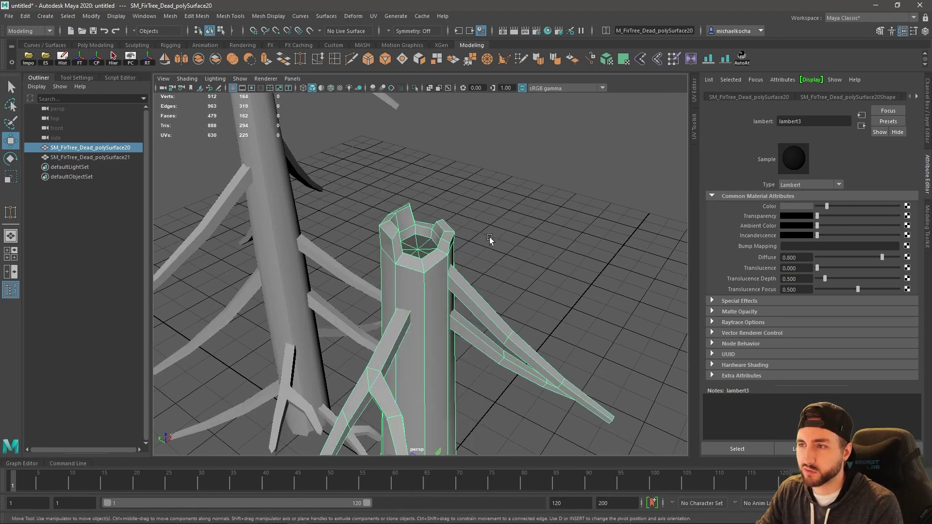
scroll(465, 315, "down", 4)
scroll(464, 315, "down", 3)
right_click_drag(435, 259, 528, 475)
left_click(556, 242)
- Select the stump and open the UV Editor beside the perspective view
left_click_drag(544, 262, 427, 301, "alt")
scroll(459, 327, "up", 4)
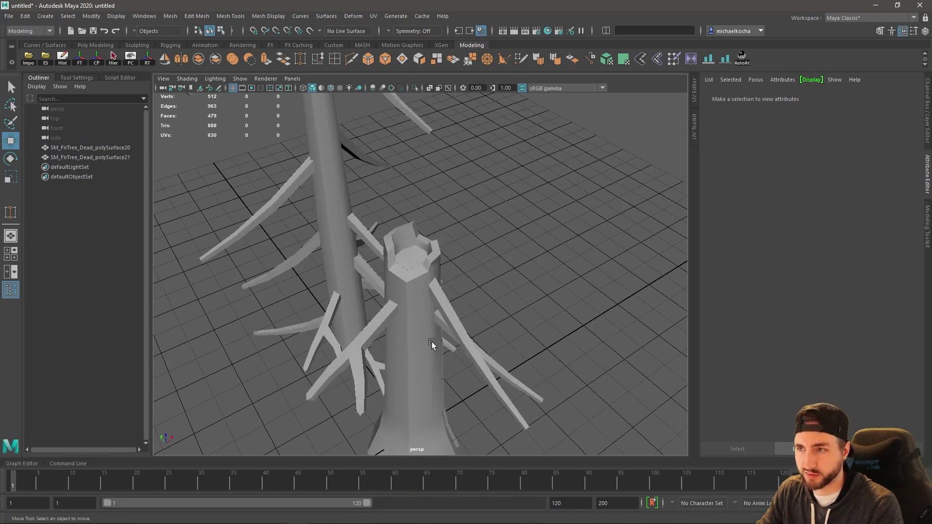
left_click_drag(432, 343, 473, 264, "alt")
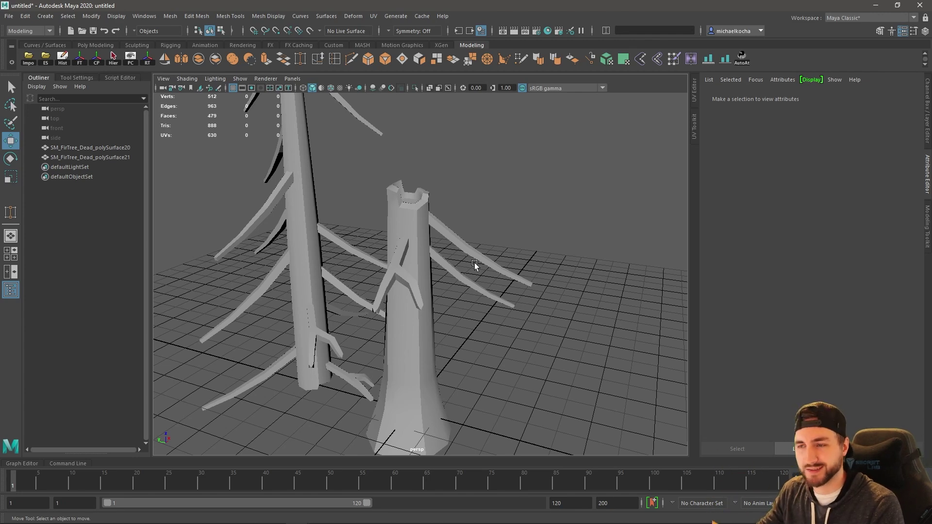
left_click_drag(515, 277, 525, 259, "alt")
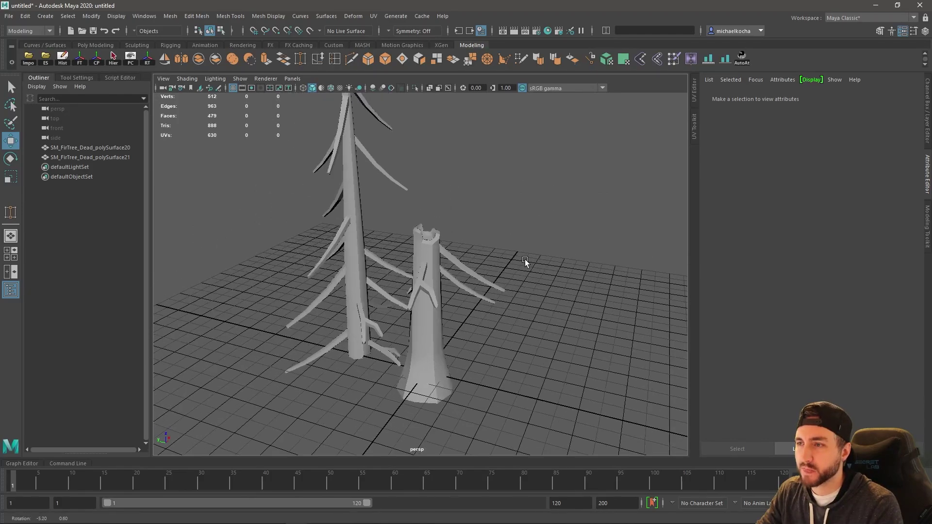
left_click(447, 256)
right_click_drag(446, 255, 543, 269, "alt")
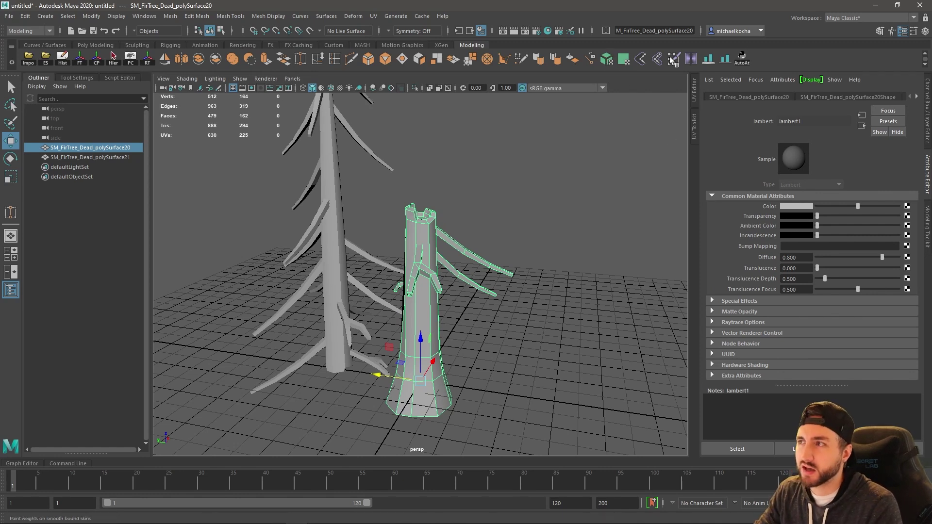
left_click(691, 91)
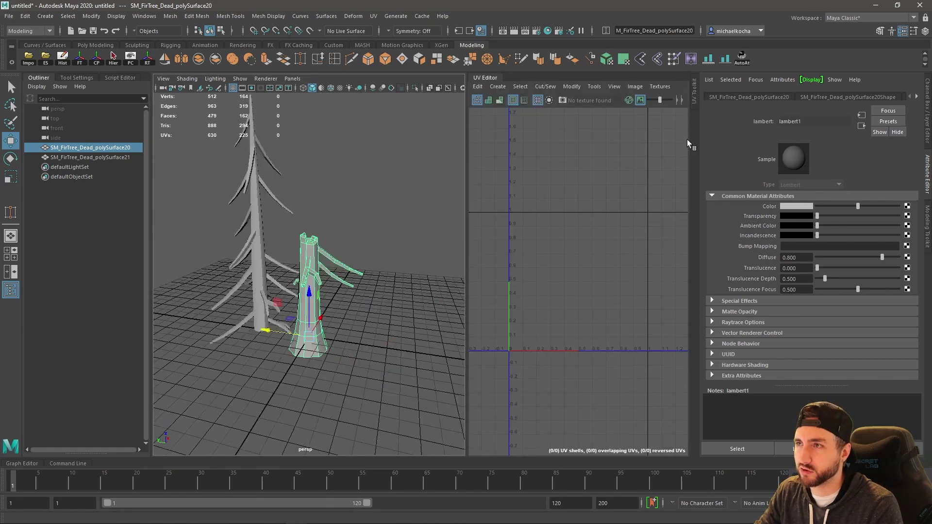
- Apply an automatic UV projection to the stump
left_click(373, 16)
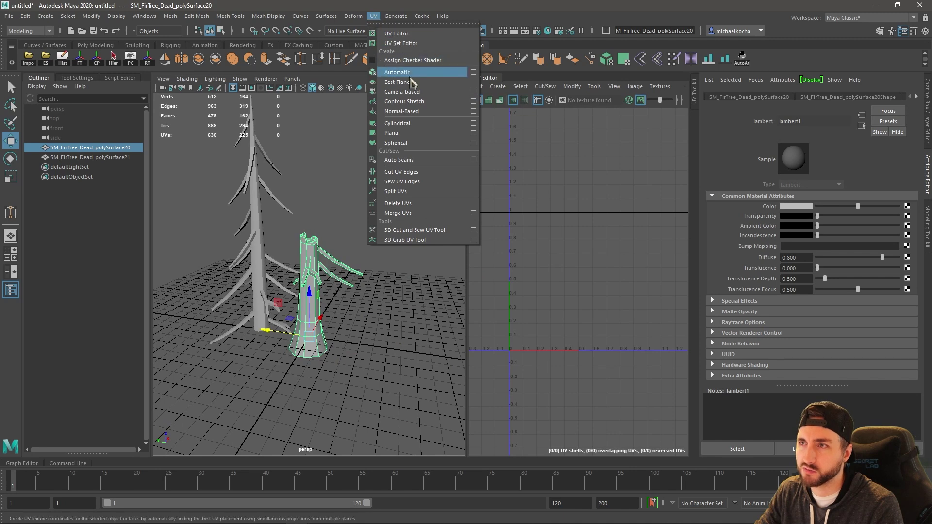
left_click(396, 73)
scroll(577, 252, "down", 4)
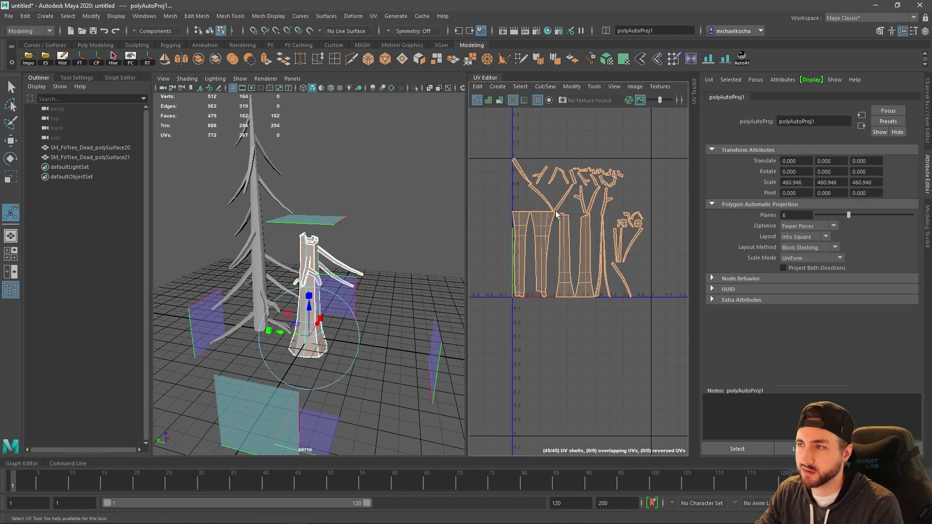
scroll(575, 219, "up", 3)
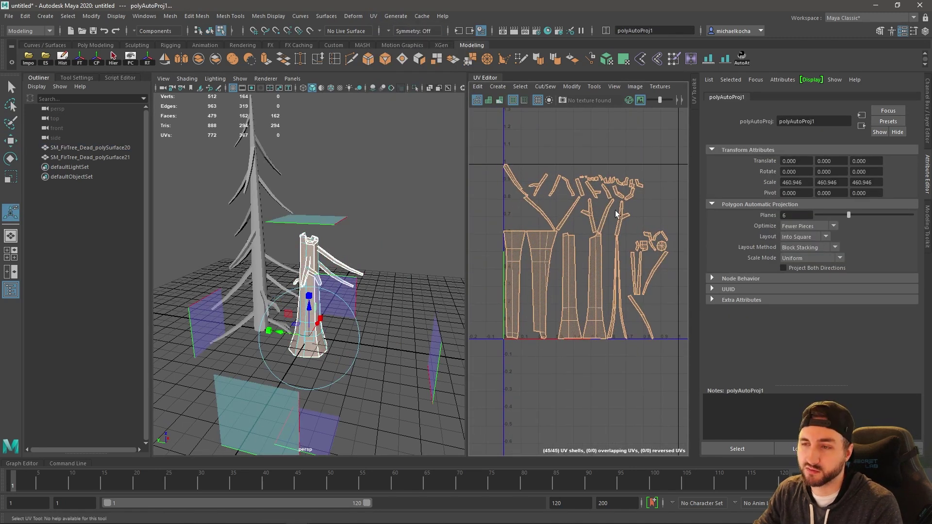
- Apply a planar UV projection to the stump and set its Rotate X to 90 and Rotate Y to 0
left_click(373, 17)
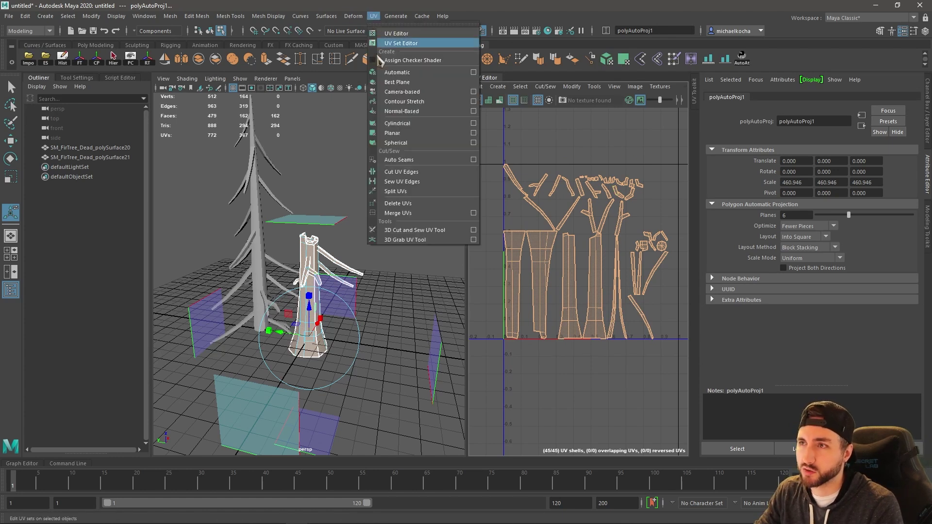
left_click(406, 134)
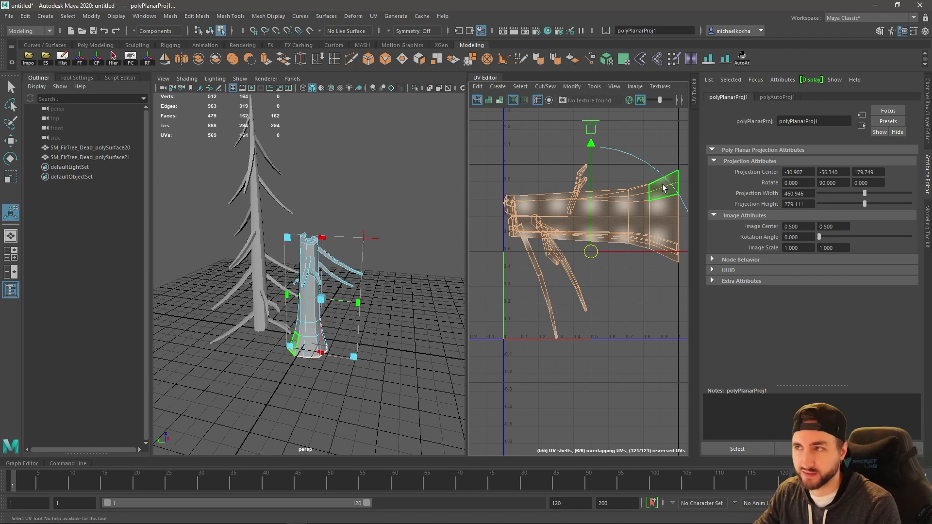
left_click(926, 126)
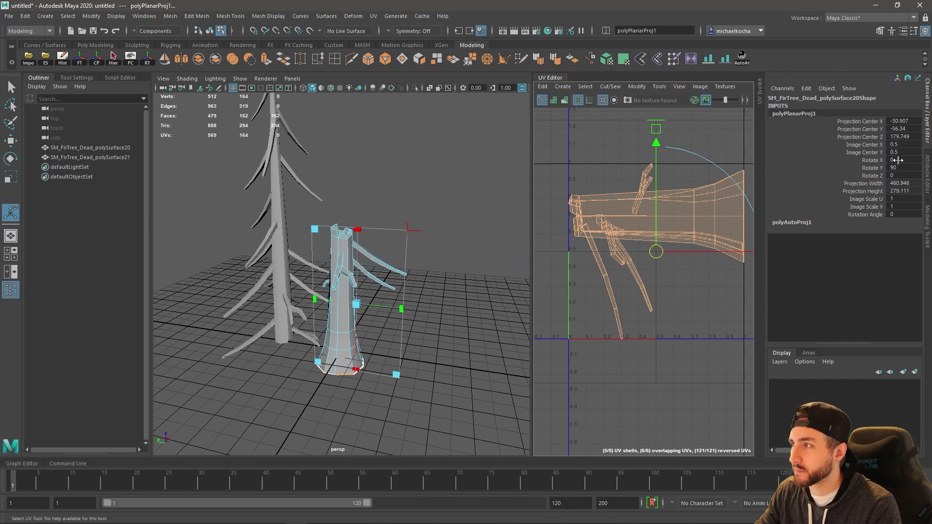
type("90")
key("Tab")
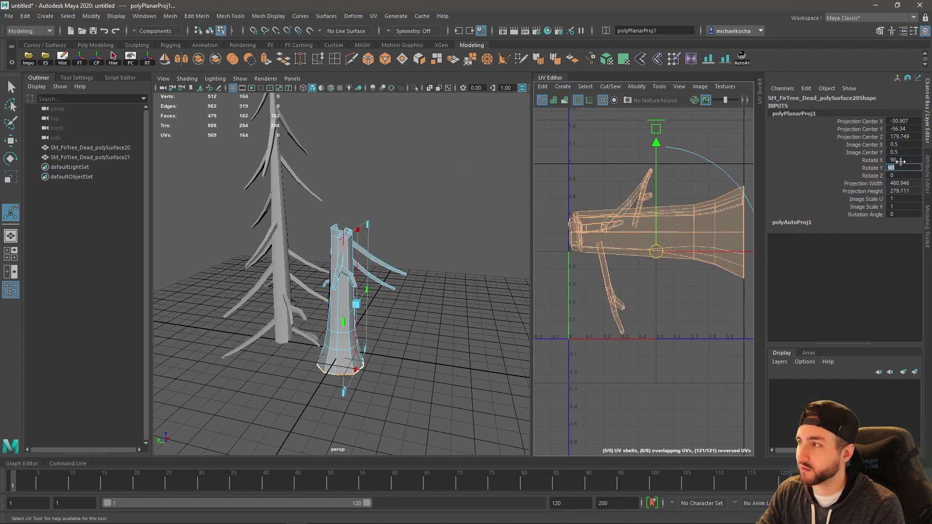
type("0")
key("Return")
- Set both the projection width and projection height of the stump's planar projection to 470
left_click_drag(899, 183, 898, 190)
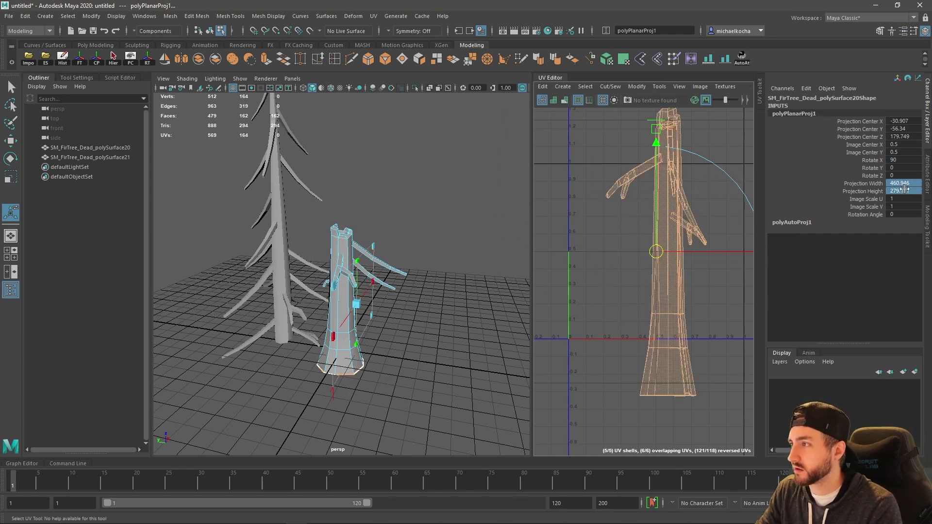
type("4")
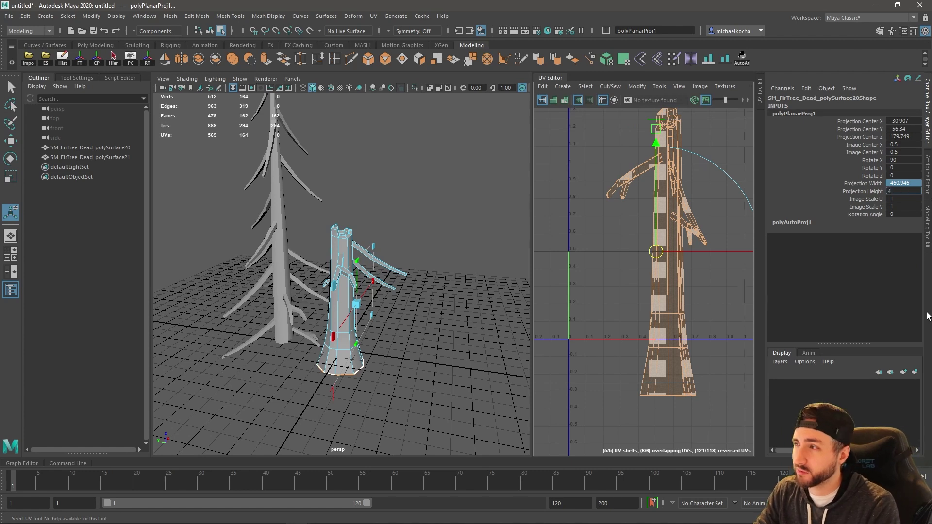
type("70")
key("Return")
middle_click_drag(604, 283, 538, 281, "alt")
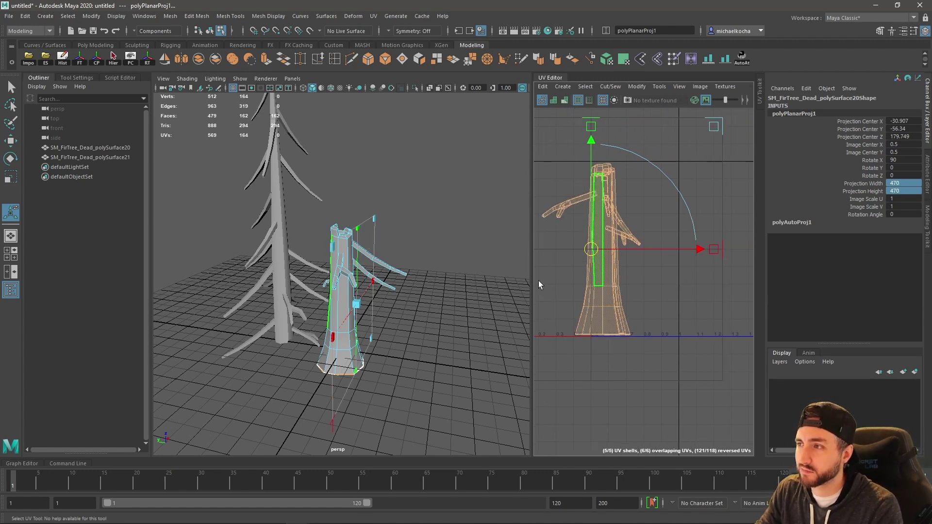
- Return to object mode, select the stump, and export it over the existing SM_TestTree.obj on the Desktop
right_click_drag(341, 266, 412, 213)
left_click(414, 211)
left_click(347, 260)
mouse_move(377, 286)
left_mouse_down("alt")
mouse_move(434, 287)
mouse_move(377, 298)
mouse_move(394, 294)
left_mouse_up("alt")
scroll(377, 298, "up", 3)
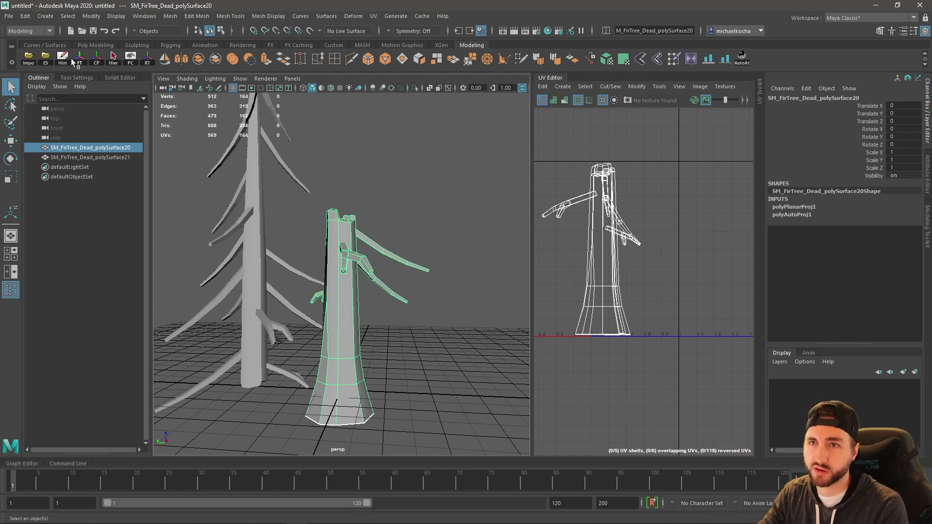
left_click(45, 58)
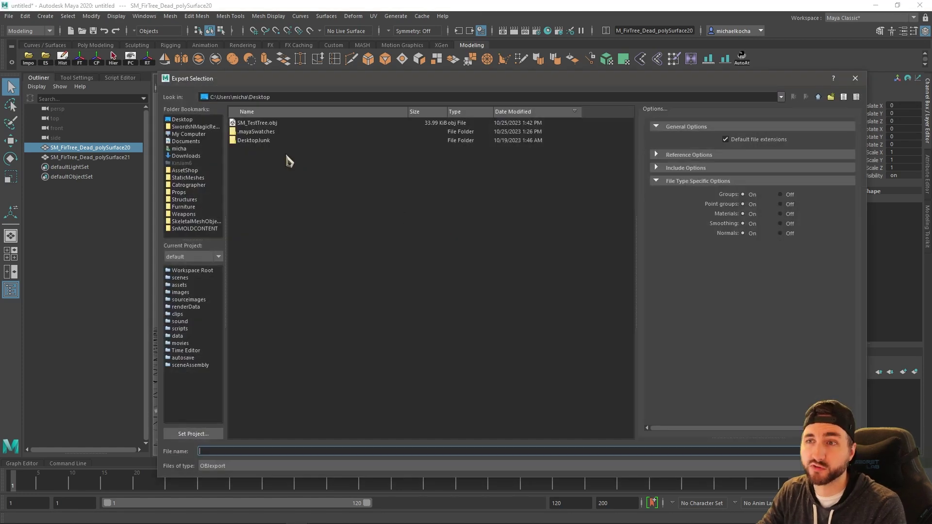
double_click(257, 124)
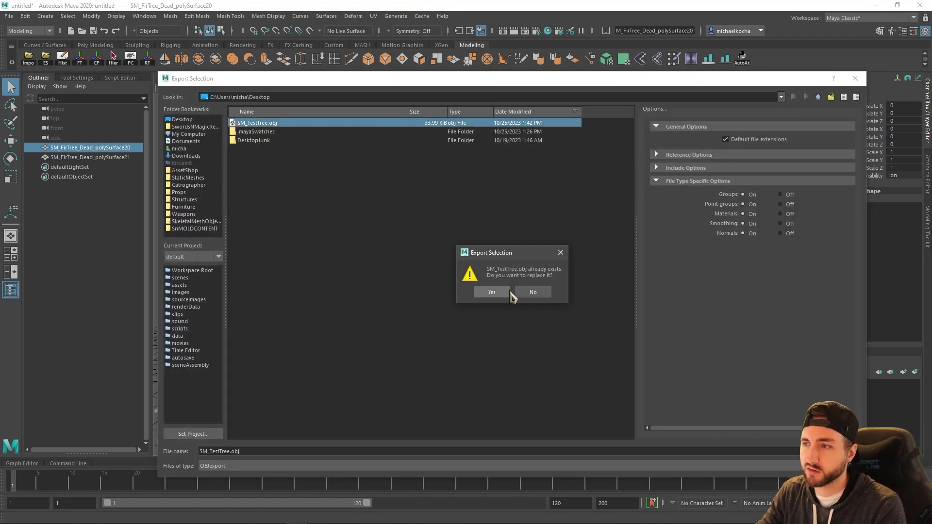
left_click(494, 291)
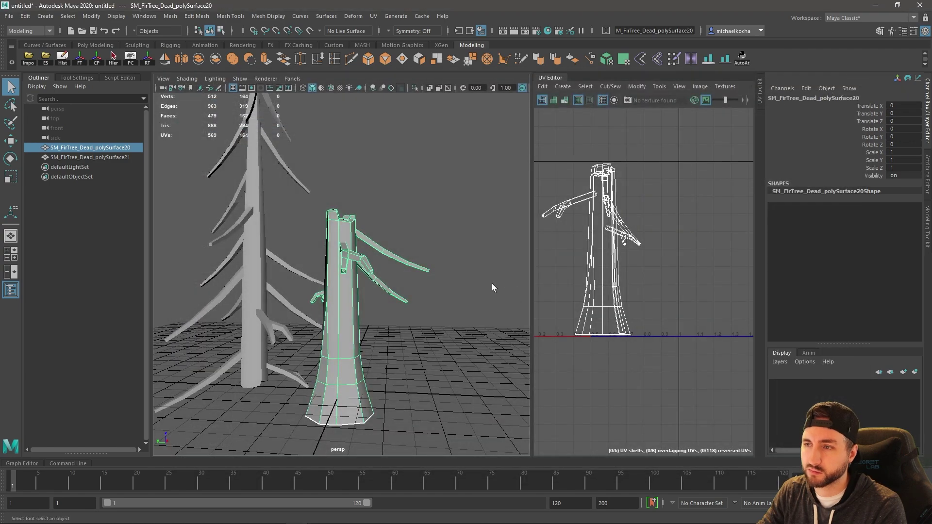
- Switch to Unreal, reimport the SM_TestTree static mesh, and look at the placed tree in the level
key("alt+Tab")
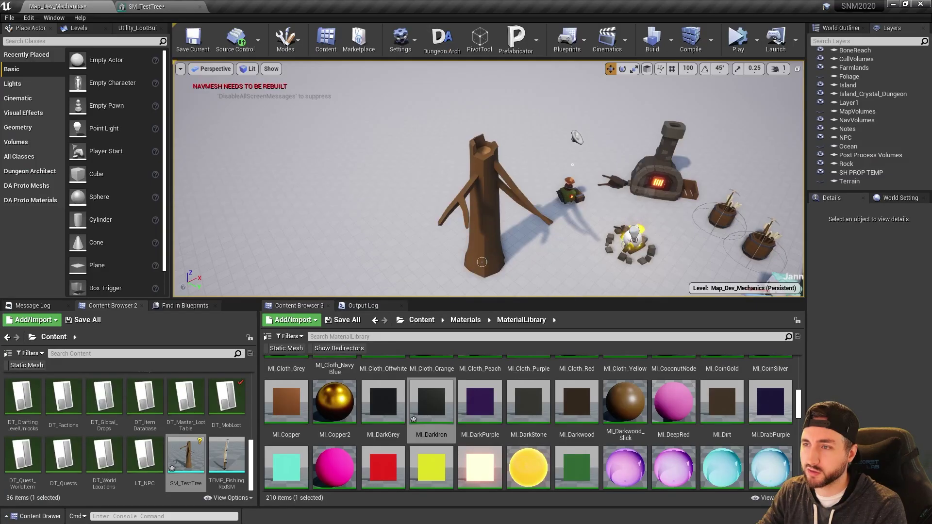
right_click(188, 451)
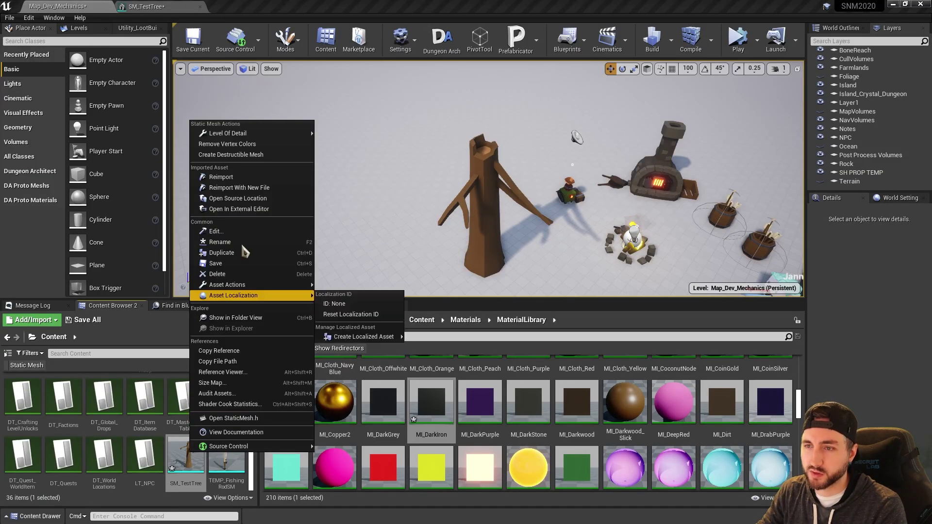
left_click(243, 178)
left_click(623, 346)
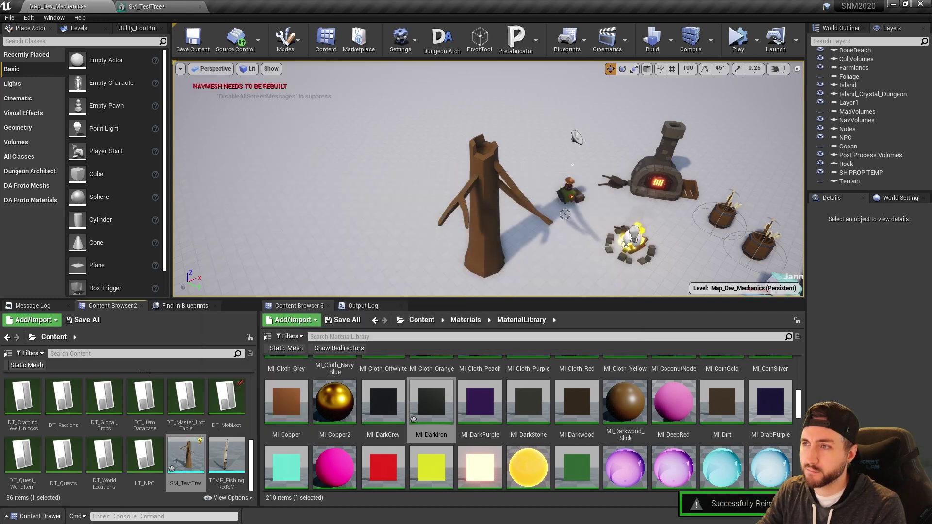
right_click_drag(480, 165, 514, 187)
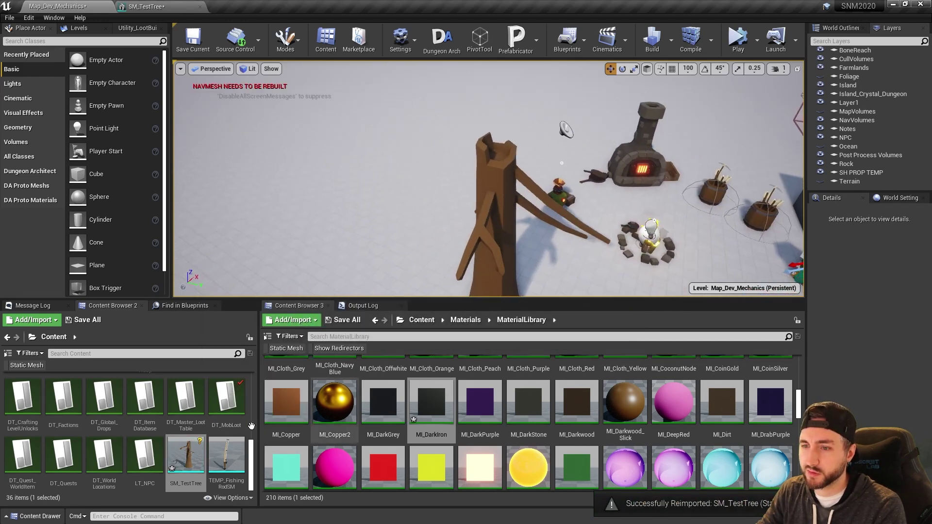
- Open SM_TestTree, search the materials for "feather", and assign the MI_Feather_BlackWood instance to the Element 0 slot
double_click(189, 452)
left_click(828, 120)
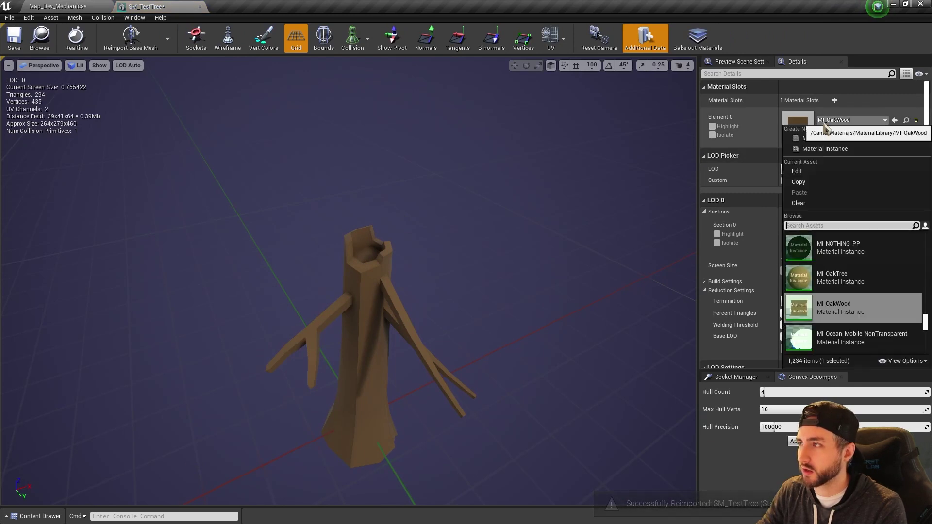
type("feather")
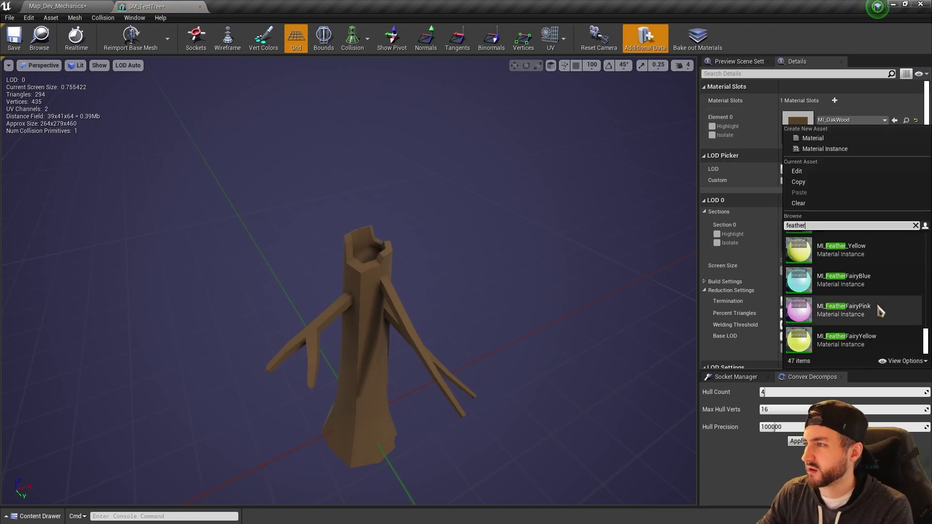
scroll(864, 304, "down", 5)
scroll(865, 305, "up", 5)
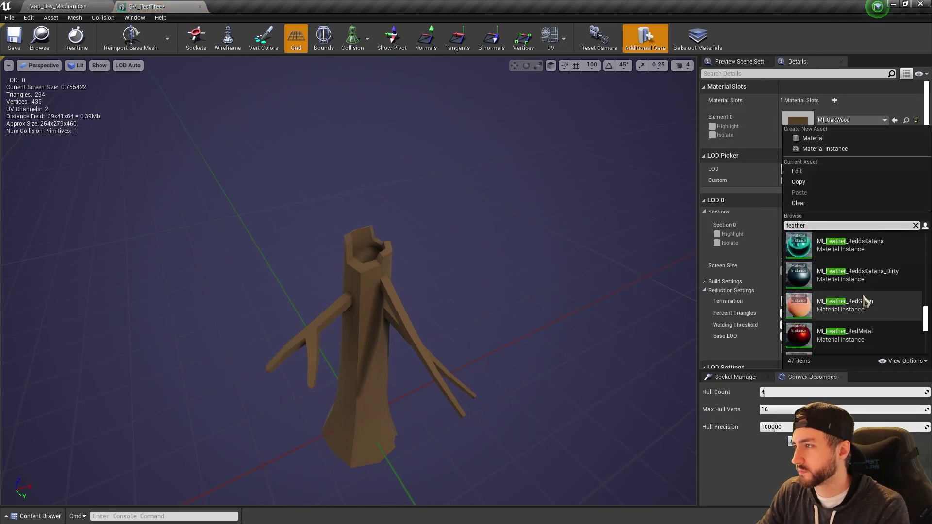
scroll(865, 299, "up", 8)
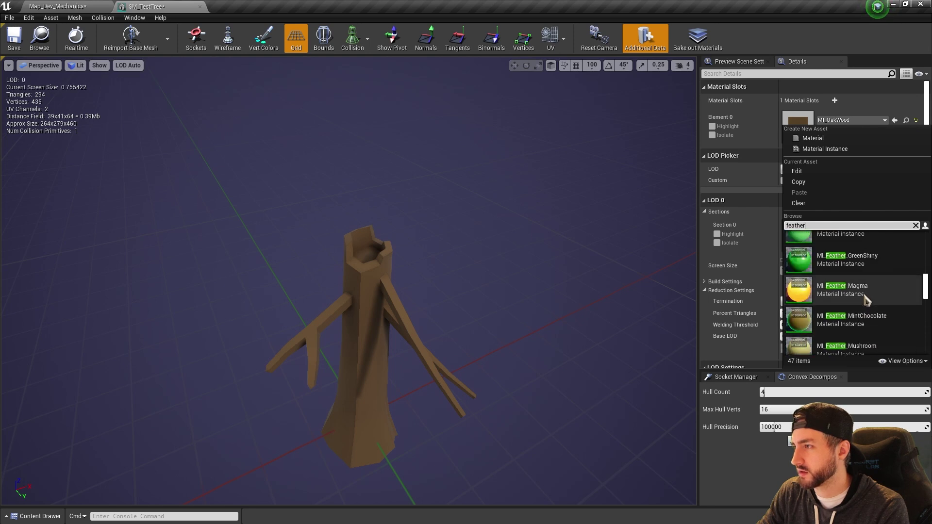
scroll(868, 298, "up", 6)
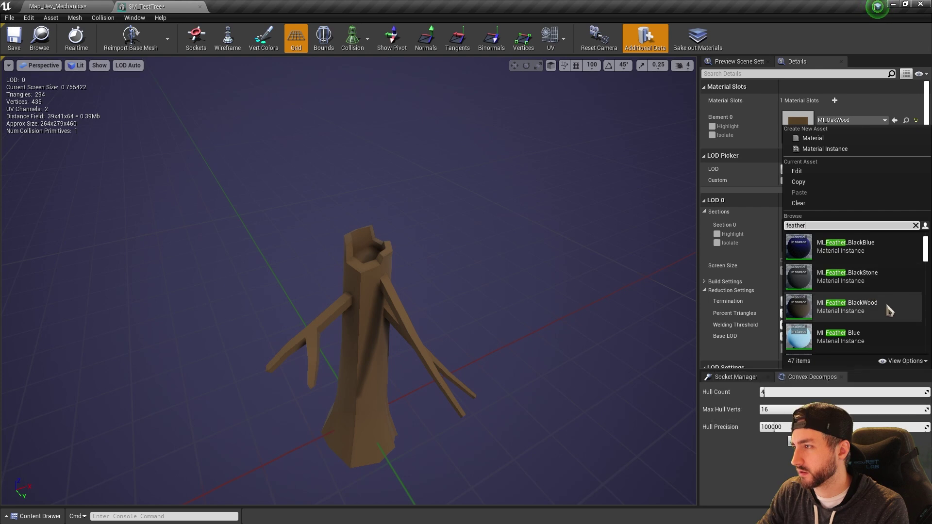
left_click(854, 300)
- Check the vertical gradient on the tree from the side and save the SM_TestTree mesh
left_click_drag(514, 312, 512, 267, "alt")
left_click_drag(529, 297, 507, 306)
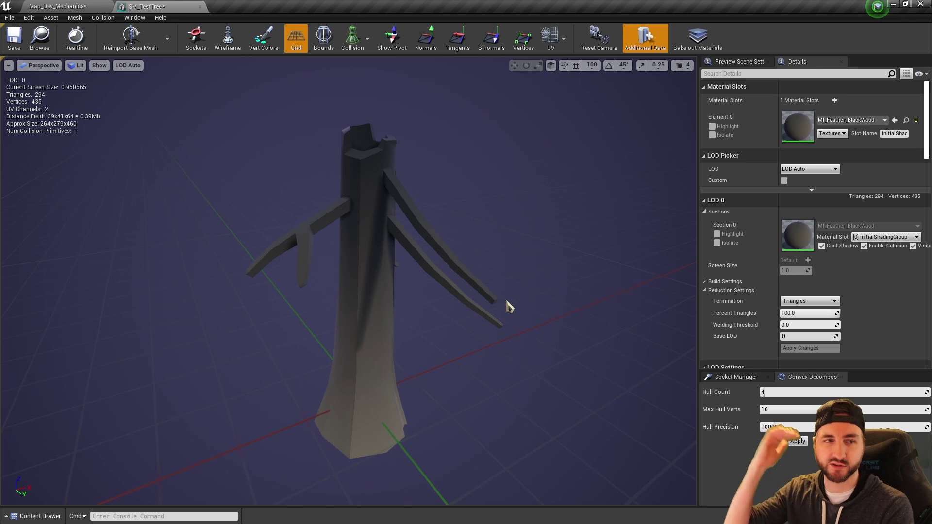
left_click(15, 40)
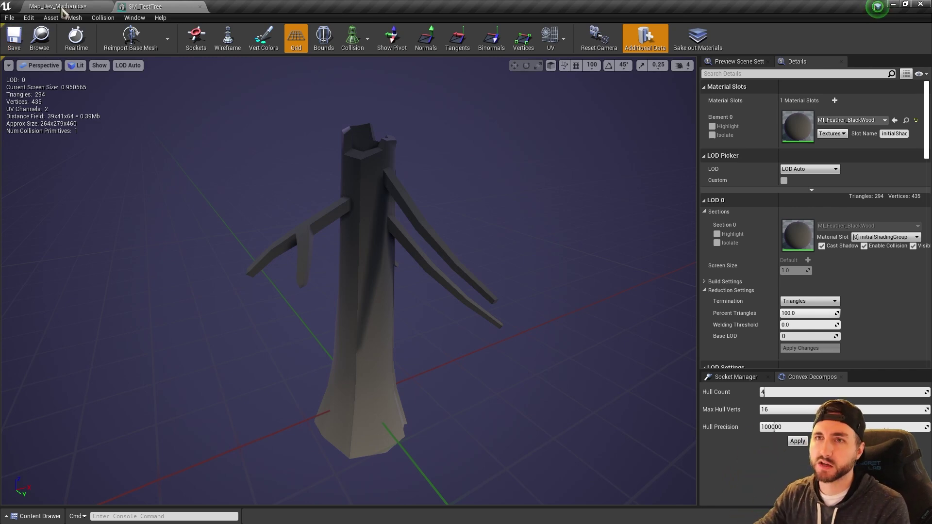
- Close the SM_TestTree mesh editor, look at the placed tree in the level, and switch to Maya
left_click(199, 6)
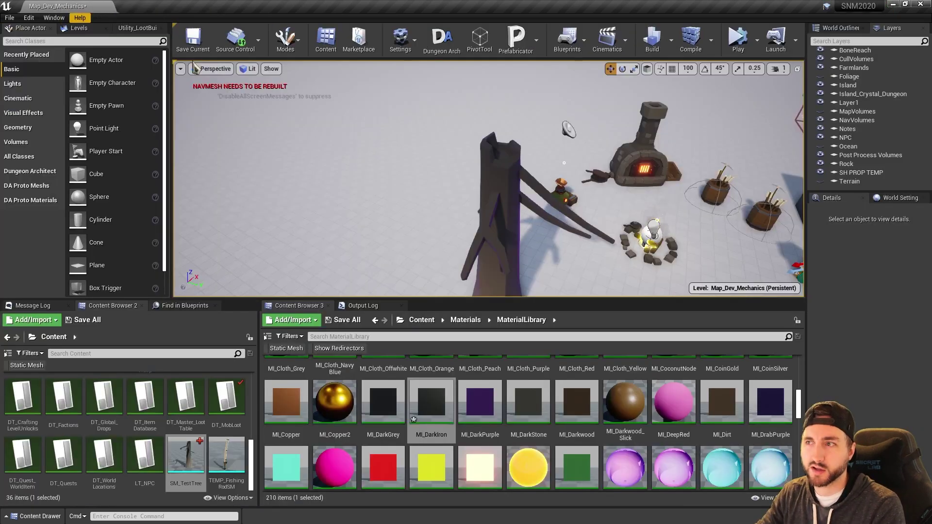
right_click_drag(532, 159, 586, 128)
key("alt+Tab")
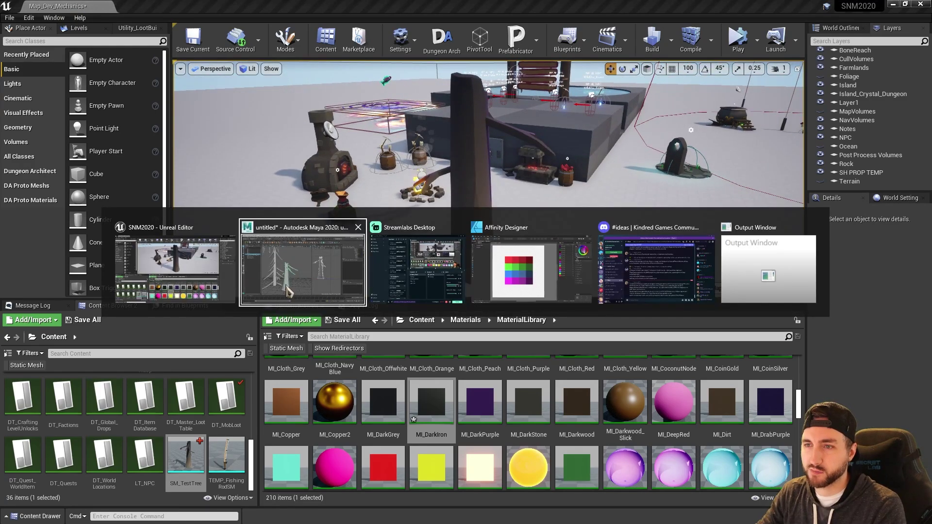
left_click(305, 276)
key("w")
scroll(381, 280, "down", 5)
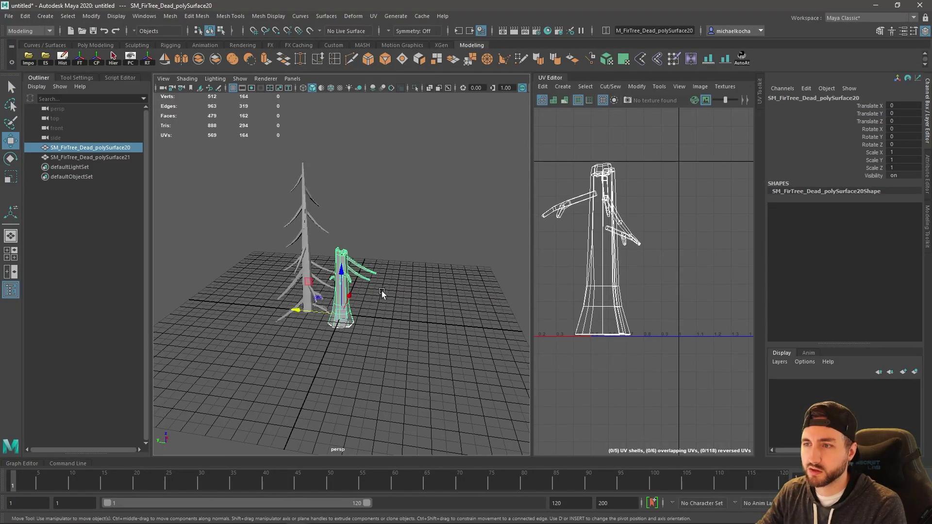
left_click_drag(303, 321, 437, 325)
left_click(309, 287)
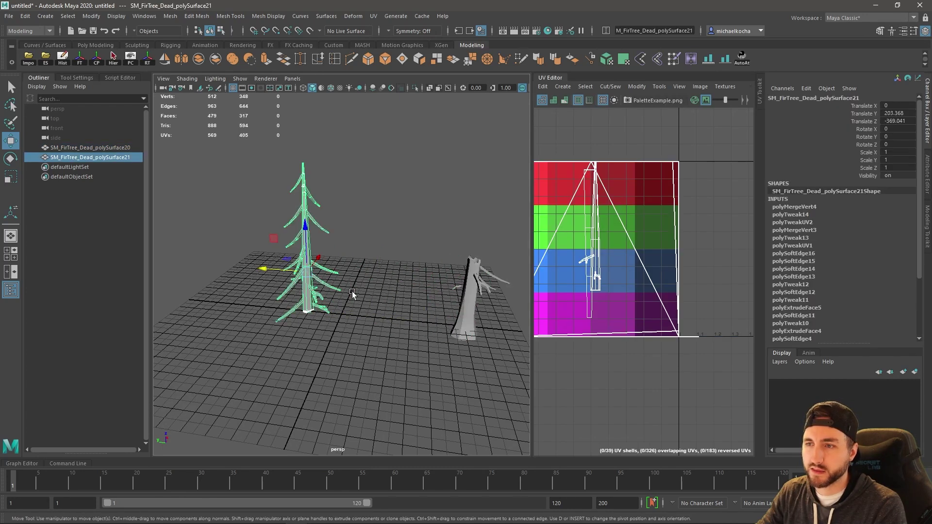
left_click(461, 294)
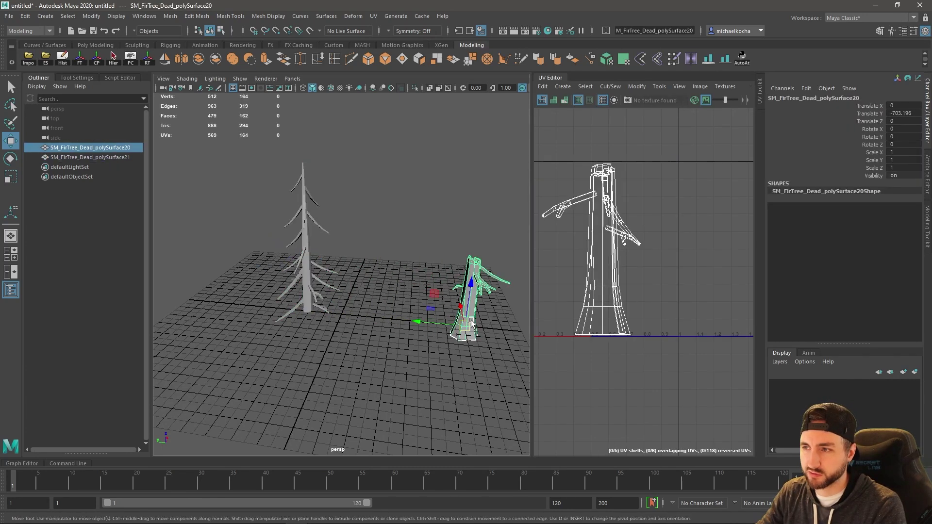
left_click_drag(441, 325, 318, 313)
- Move the tall dead fir tree sideways, away from the stump, to a Translate Y of about 427
left_click(290, 222)
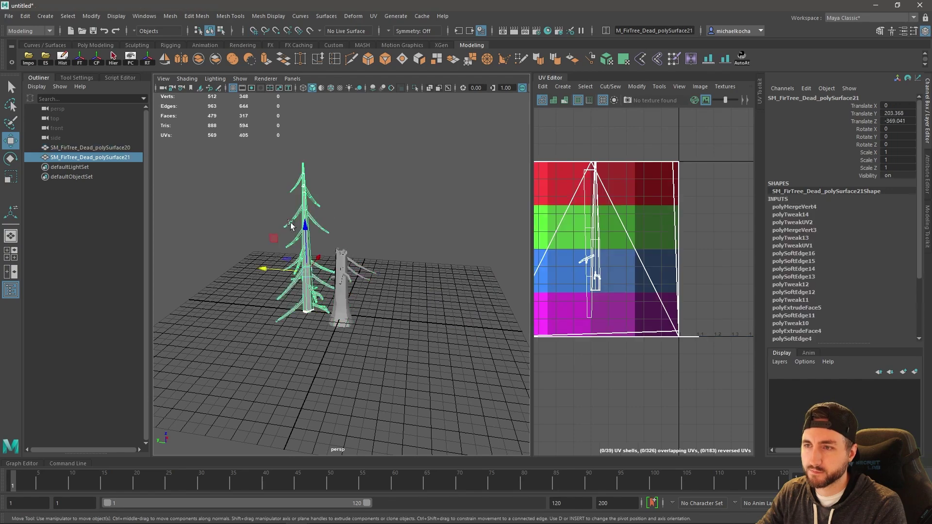
left_click_drag(278, 270, 242, 258)
left_click_drag(355, 267, 339, 274, "alt")
scroll(340, 272, "up", 6)
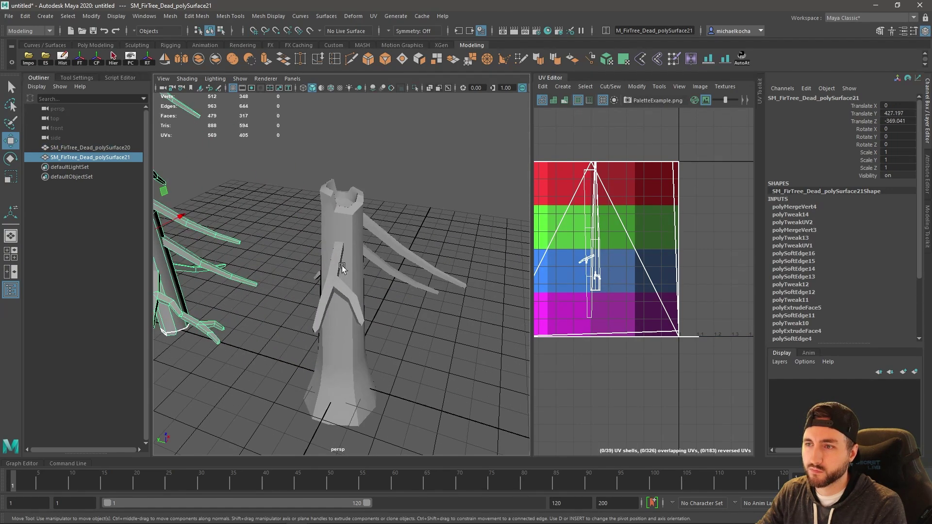
- Examine the dead fir stump from several angles and distances
left_click(343, 264)
left_click_drag(369, 239, 361, 266, "alt")
scroll(356, 281, "up", 5)
scroll(355, 287, "down", 6)
scroll(361, 267, "up", 3)
scroll(361, 266, "down", 3)
left_click_drag(378, 219, 381, 237, "alt")
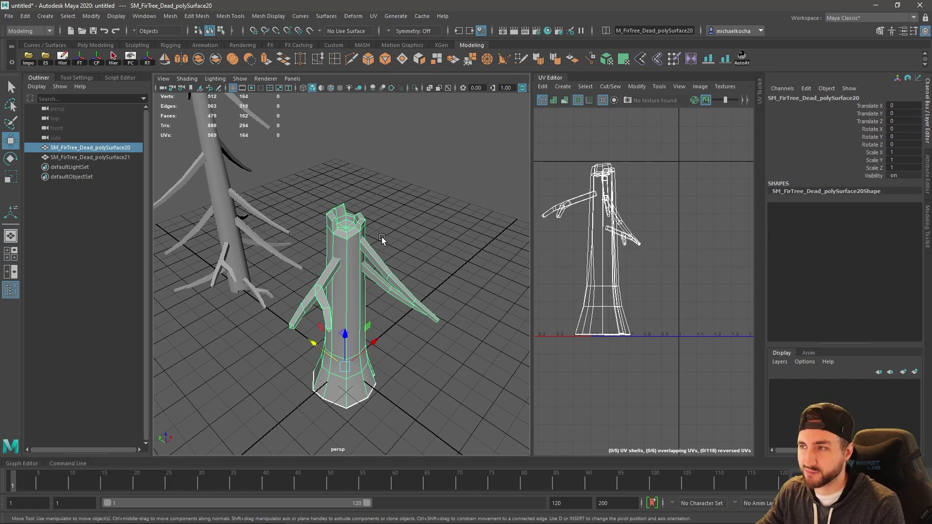
left_click(381, 238)
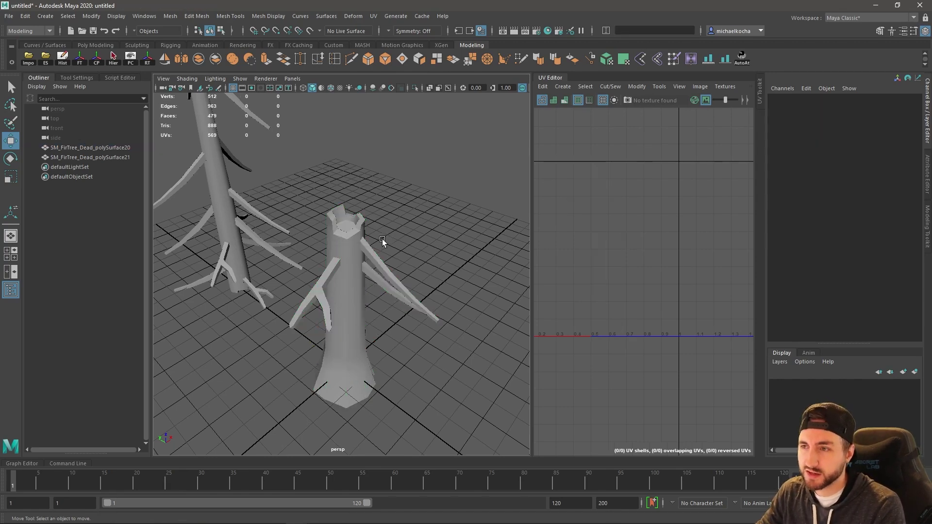
left_click_drag(383, 239, 402, 243, "alt")
left_click(363, 291)
left_click_drag(364, 295, 335, 246, "alt")
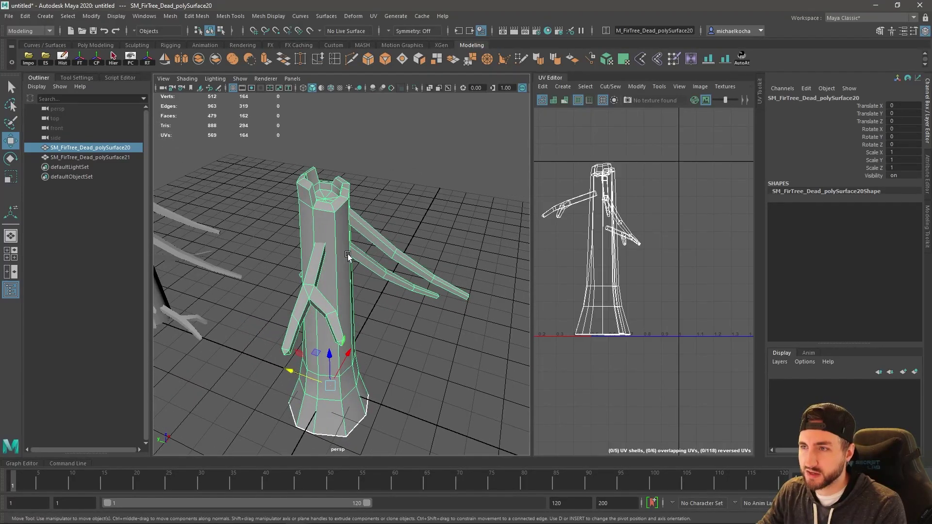
right_click_drag(350, 257, 333, 247, "alt")
left_click(383, 210)
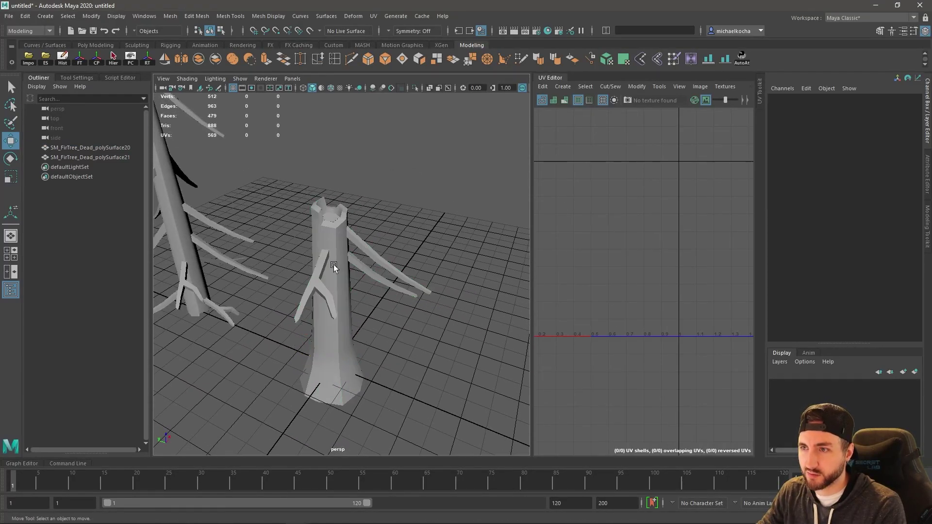
- Select the stump and show the attributes of its lambert4 material
left_click(334, 266)
right_click_drag(334, 252, 427, 449)
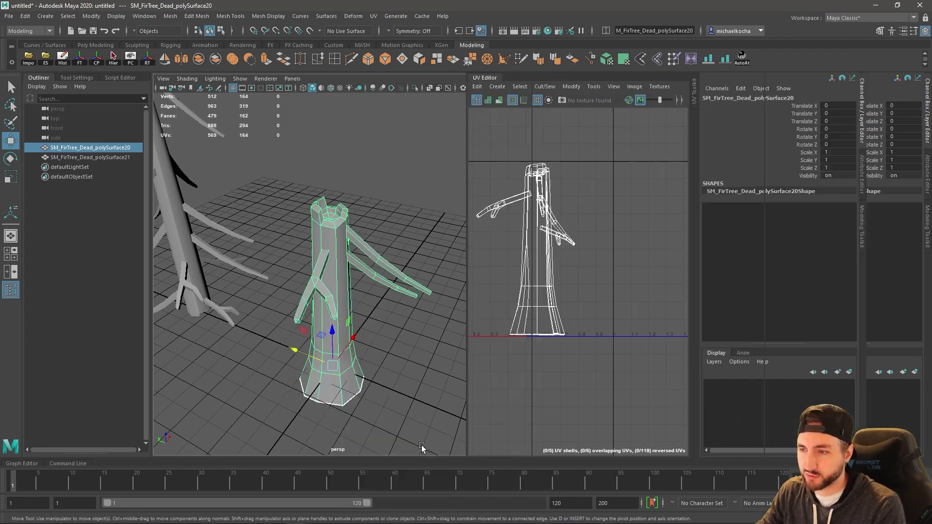
mouse_move(382, 328)
left_mouse_down("alt")
mouse_move(394, 327)
mouse_move(356, 326)
mouse_move(371, 326)
left_mouse_up("alt")
left_click(381, 253)
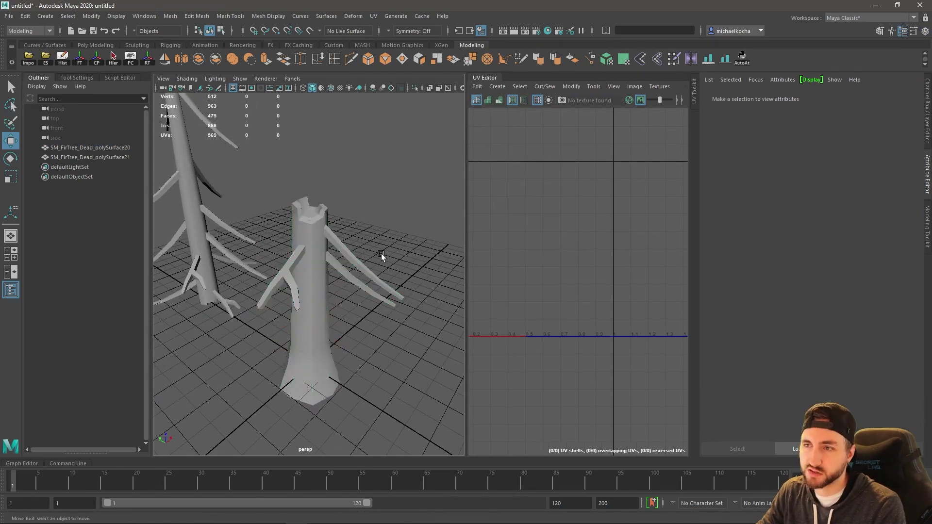
left_click(324, 255)
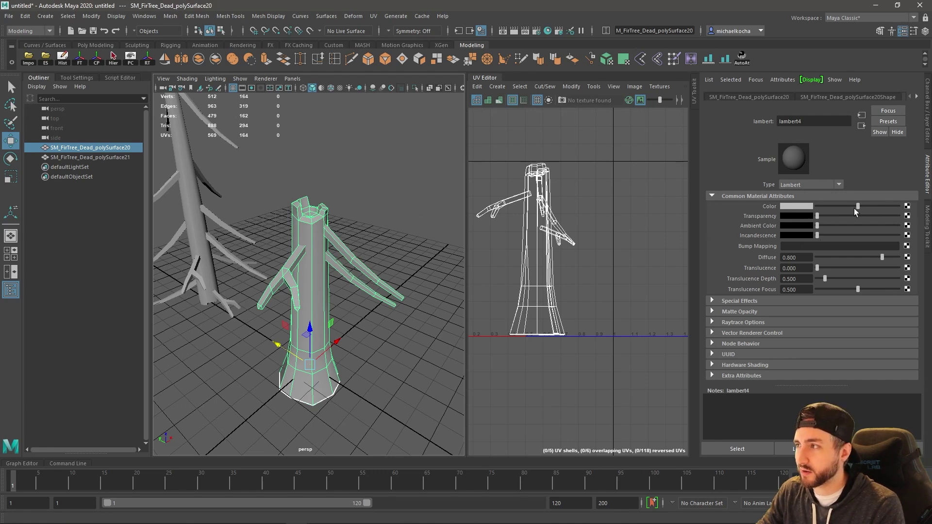
- Connect a File texture to the material's Color and load PaletteExample.png from the Desktop
left_click(907, 206)
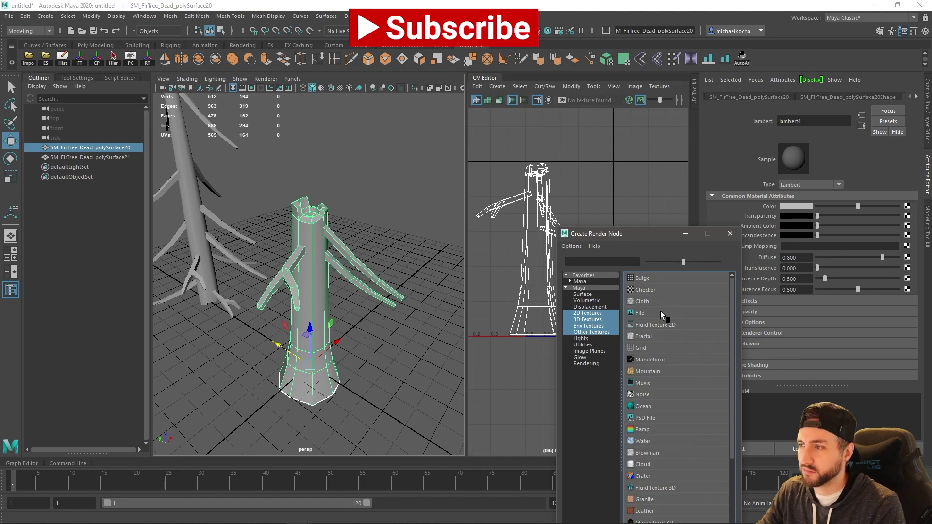
left_click(660, 313)
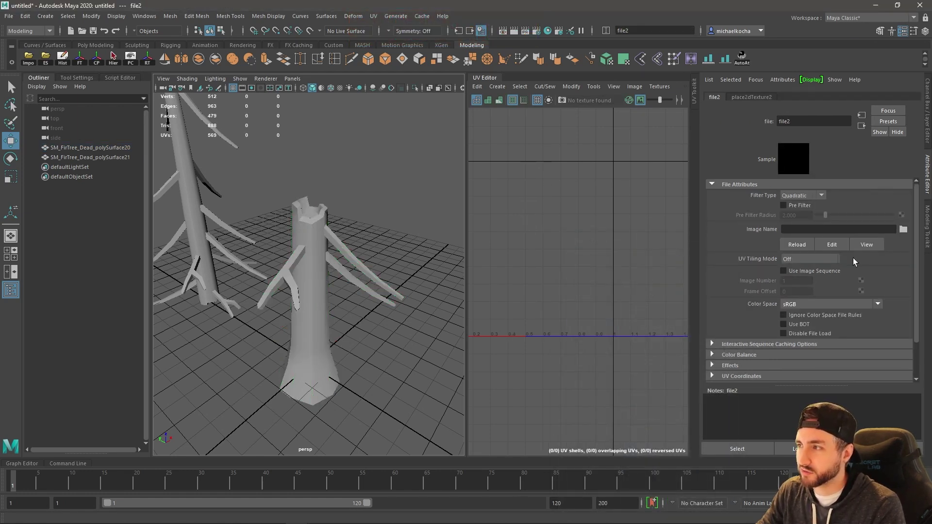
left_click(903, 229)
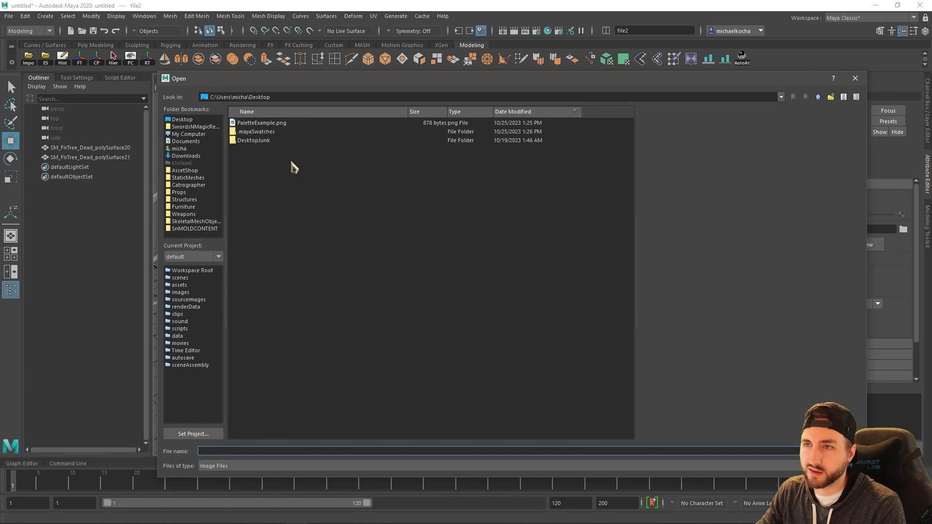
left_click(272, 124)
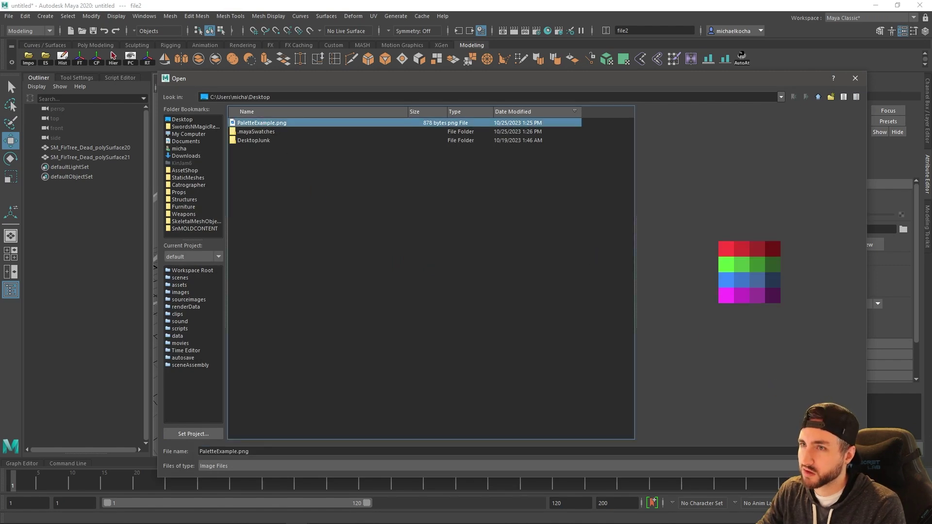
left_click(839, 451)
- Select the stump, widen the UV Editor, and check the stump's UVs against the colour palette
left_click_drag(439, 277, 342, 304, "alt")
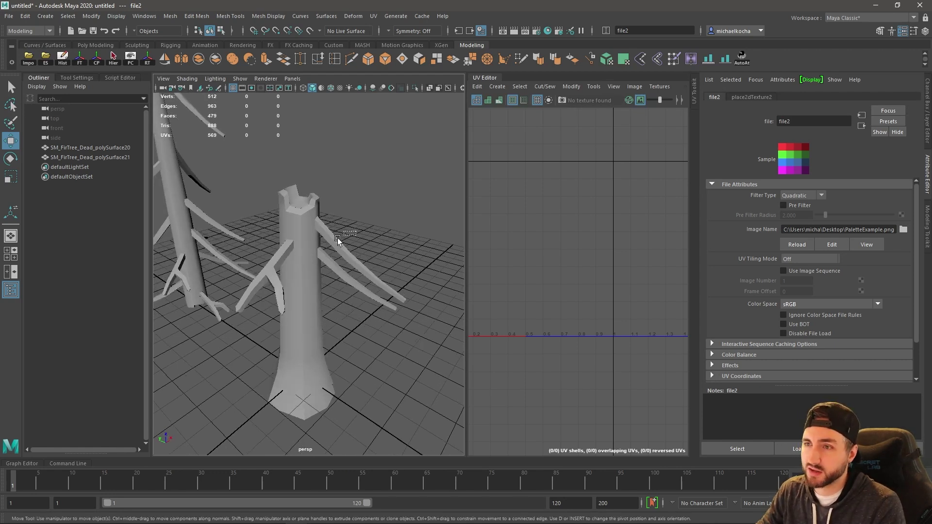
left_click_drag(338, 240, 293, 263)
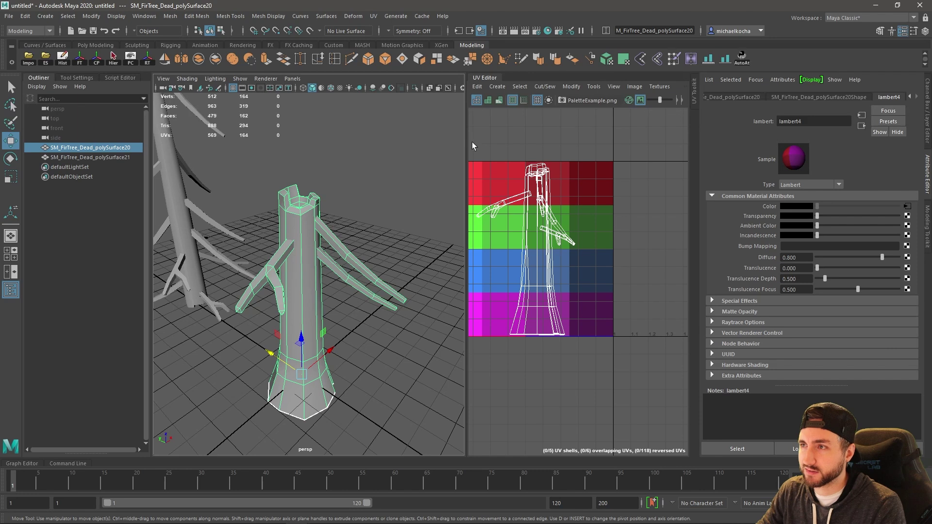
left_click_drag(467, 141, 436, 141)
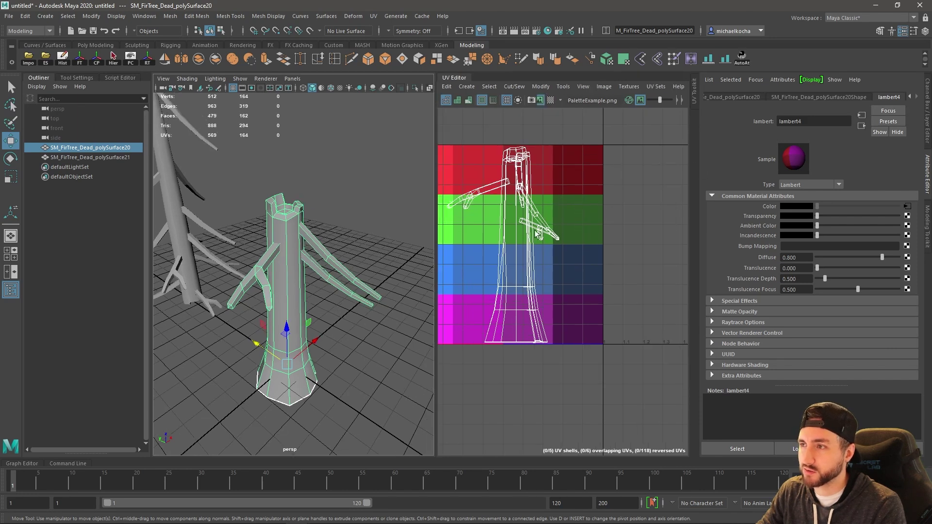
right_click_drag(535, 231, 571, 246)
middle_click_drag(557, 215, 631, 239, "alt")
right_click_drag(591, 213, 548, 190)
middle_click_drag(564, 197, 542, 189, "alt")
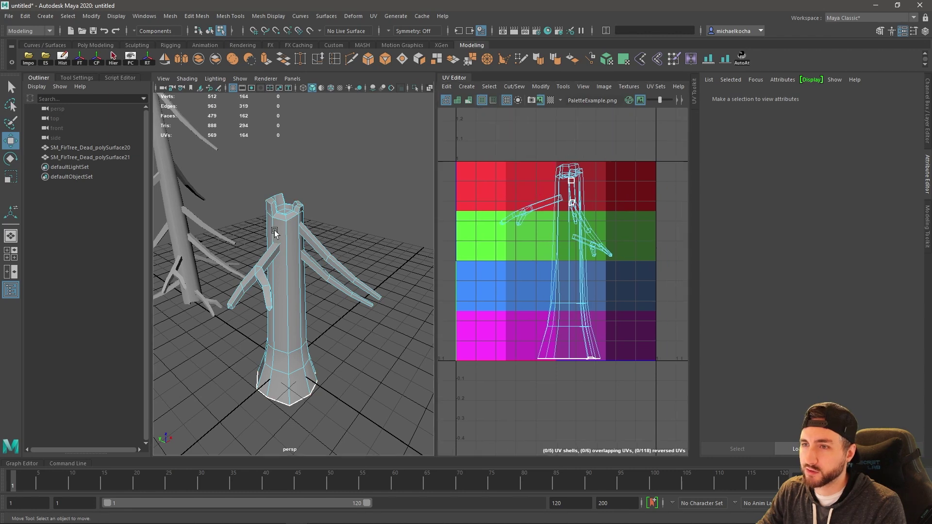
- Return to object mode, reselect the stump, and turn on textured shading in the perspective view
right_click_drag(275, 230, 317, 209)
left_click(346, 215)
left_click(318, 245)
key("f")
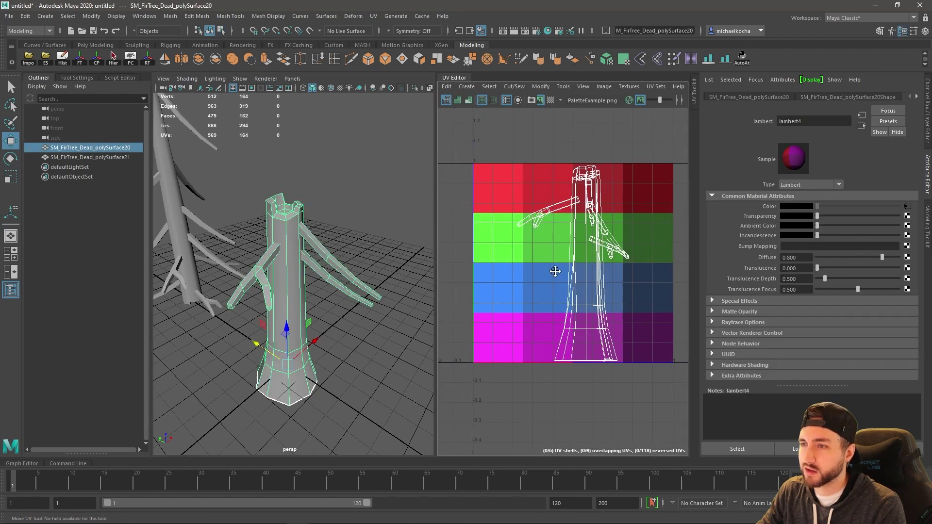
key("6")
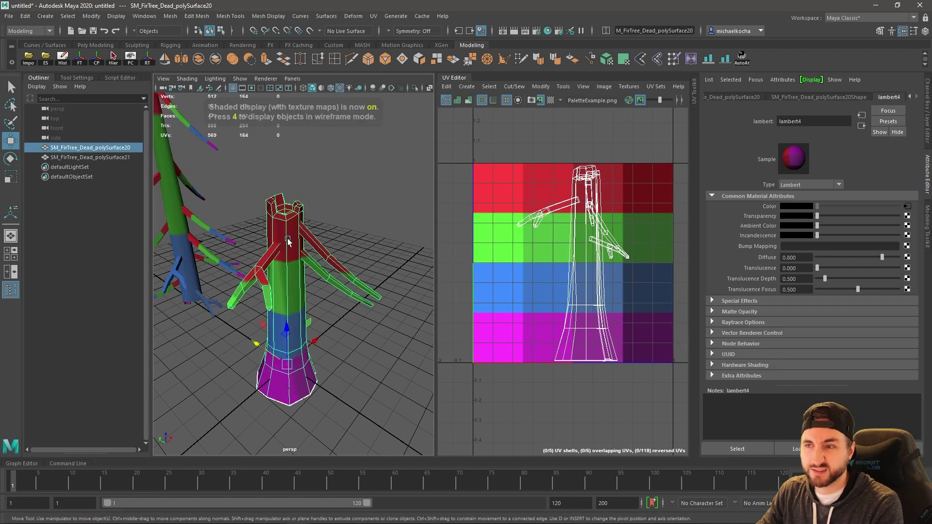
- Examine how the palette colours fall across the stump from different angles, keeping the stump selected
left_click(331, 219)
left_click_drag(331, 219, 316, 269, "alt")
left_click(298, 252)
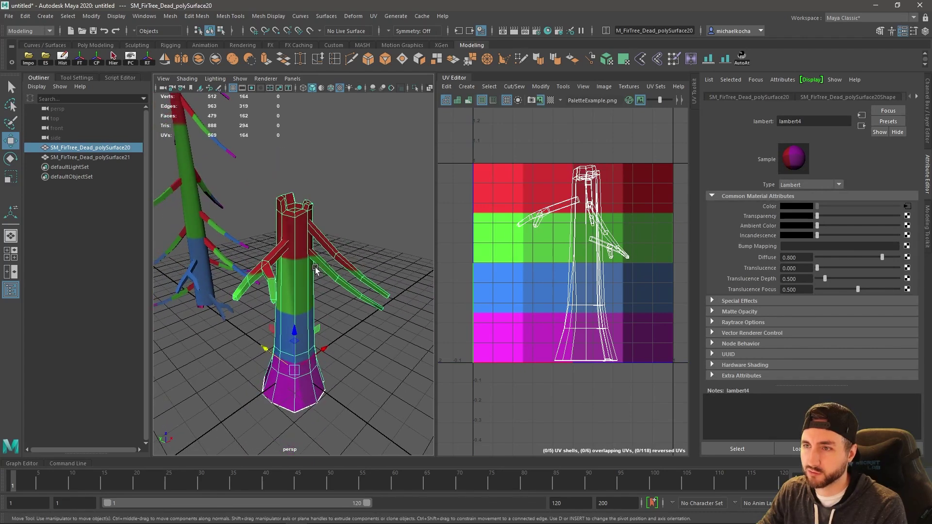
right_click_drag(297, 241, 300, 264)
left_click_drag(299, 265, 297, 240, "alt")
right_click_drag(297, 239, 331, 205)
left_click(331, 206)
left_click_drag(331, 206, 335, 252, "alt")
left_click(308, 239)
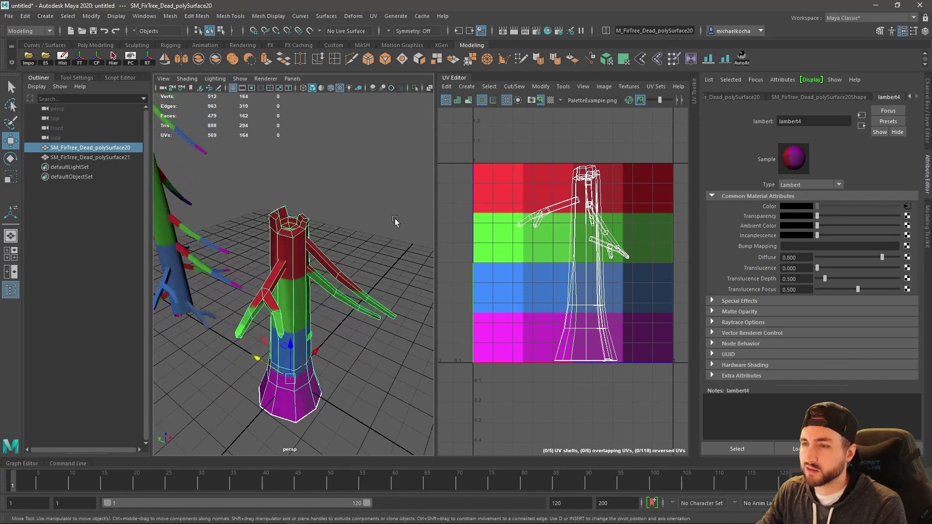
- Apply an automatic UV projection to the whole stump and shrink its shells into the palette's second green swatch
left_click(609, 59)
key("r")
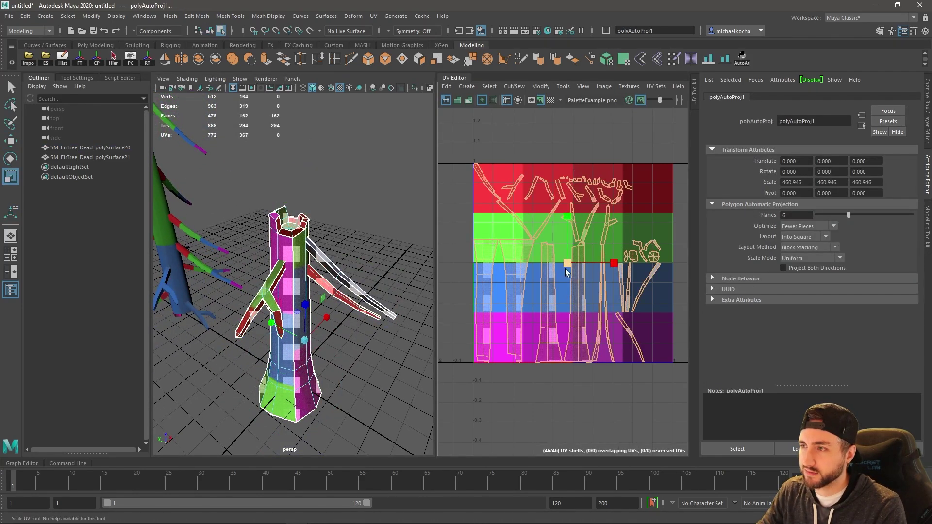
mouse_move(567, 272)
left_mouse_down()
mouse_move(531, 286)
mouse_move(551, 278)
left_mouse_up()
key("w")
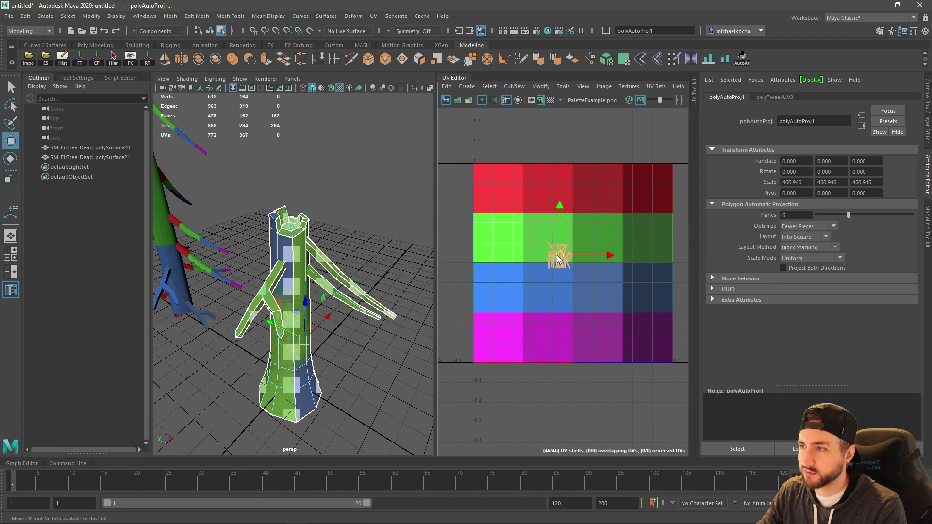
mouse_move(333, 261)
left_mouse_down("alt")
mouse_move(348, 262)
mouse_move(318, 263)
left_mouse_up("alt")
key("F8")
left_click(352, 263)
left_click(319, 263)
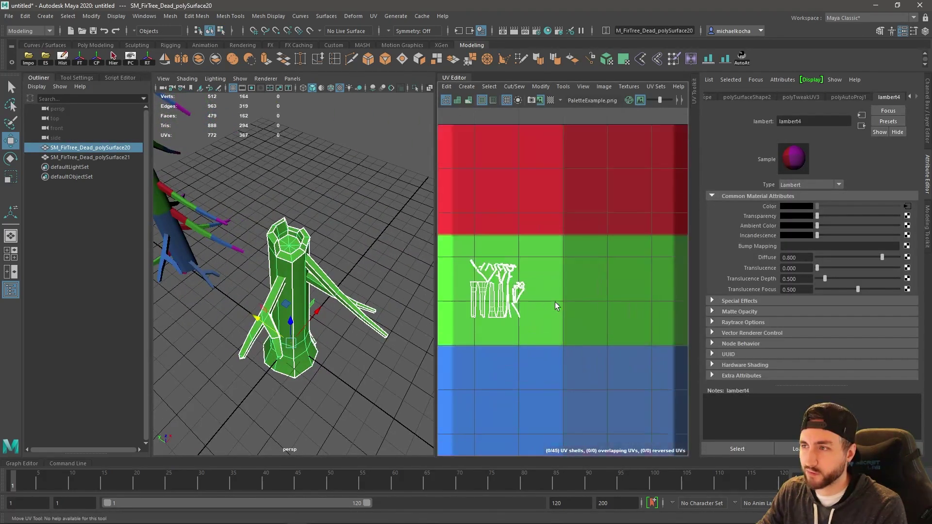
- Select the eight triangular faces forming the floor of the hollow at the stump's broken top
scroll(565, 301, "up", 2)
middle_click_drag(279, 258, 282, 282, "alt")
scroll(291, 270, "up", 10)
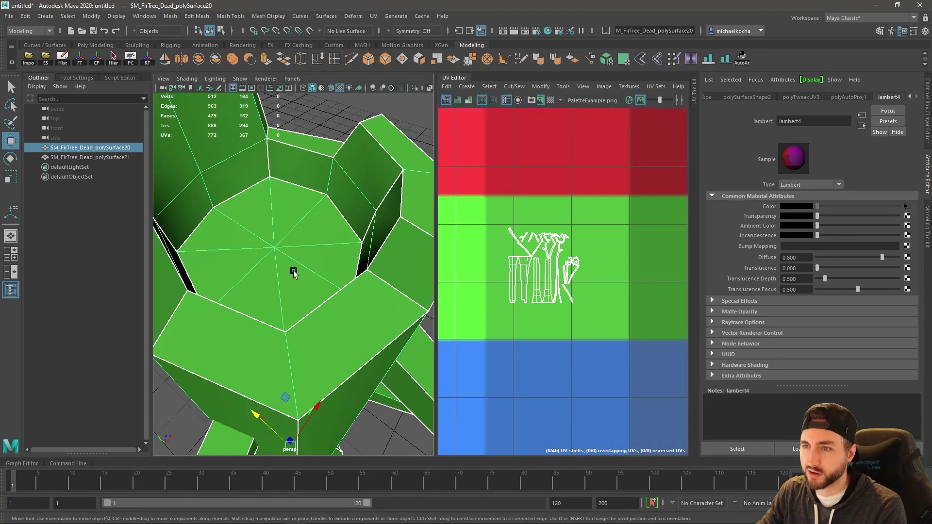
right_click_drag(292, 270, 293, 293)
left_click(287, 227)
left_click(307, 234, "shift")
left_click(309, 265, "shift")
left_click(297, 291, "shift")
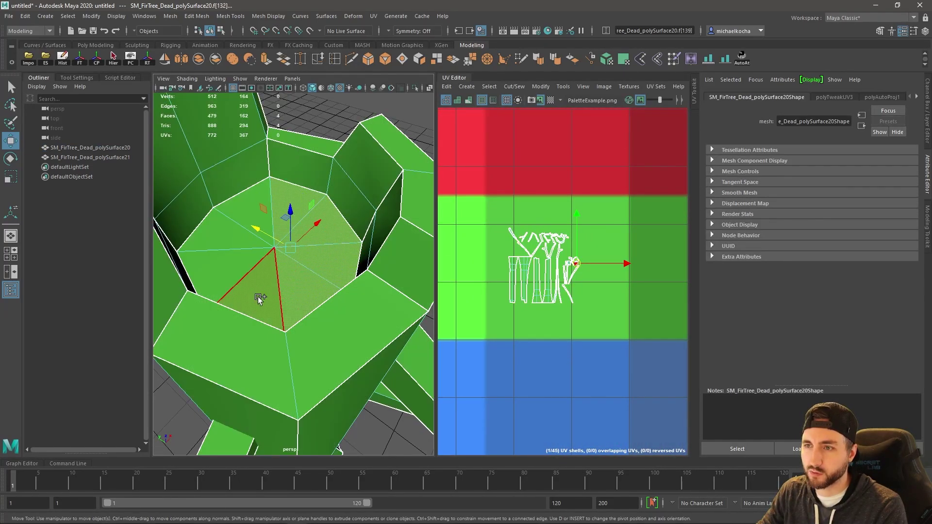
left_click(257, 295, "shift")
left_click(220, 265, "shift")
left_click(214, 230, "shift")
left_click(252, 199, "ctrl+shift")
- Repeat the automatic projection on the selected top faces, then scale and move their UV shell into the brightest green swatch
scroll(306, 251, "down", 10)
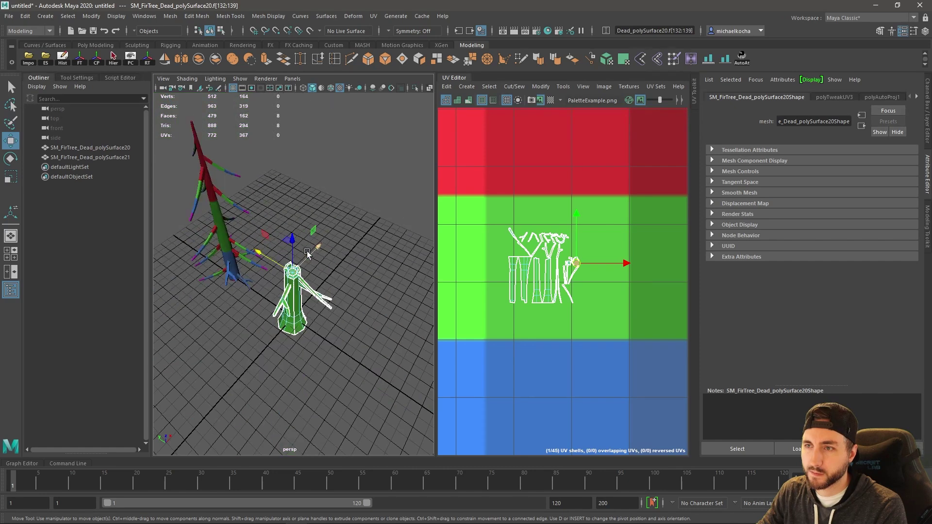
key("g")
scroll(584, 242, "up", 2)
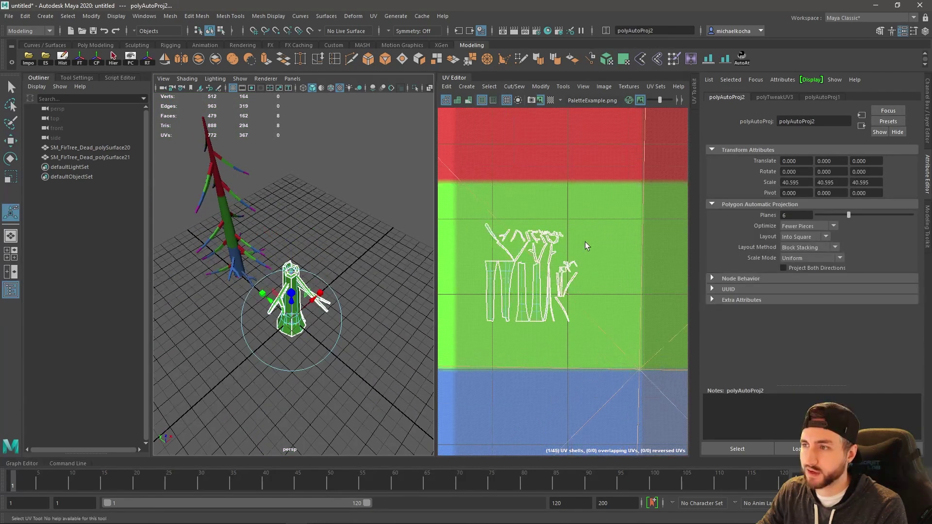
key("r")
scroll(624, 299, "down", 5)
left_click_drag(636, 336, 514, 293)
key("w")
scroll(314, 284, "up", 5)
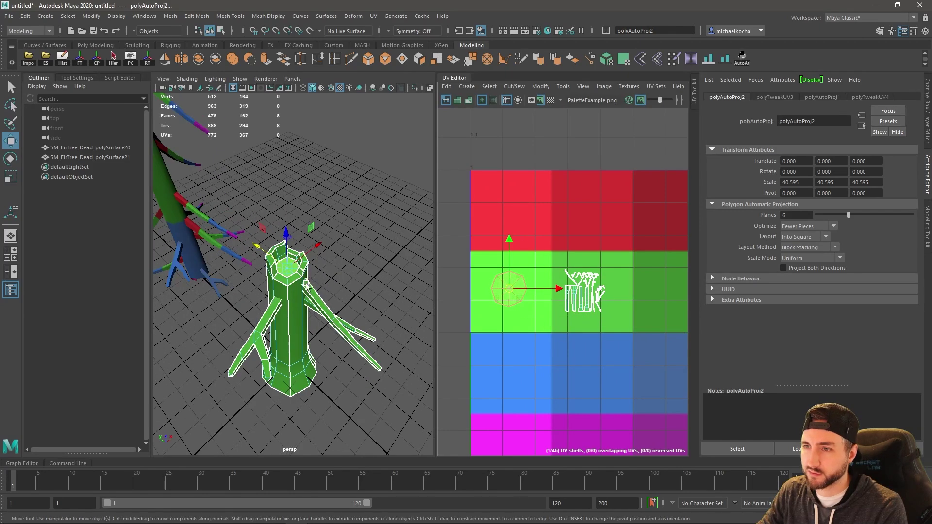
- Return to object mode, clear the selection, and examine the colouring of the stump and its top faces
right_click_drag(295, 259, 335, 245)
left_click(343, 294)
left_click_drag(341, 292, 340, 251, "alt")
right_click_drag(341, 252, 343, 263, "alt")
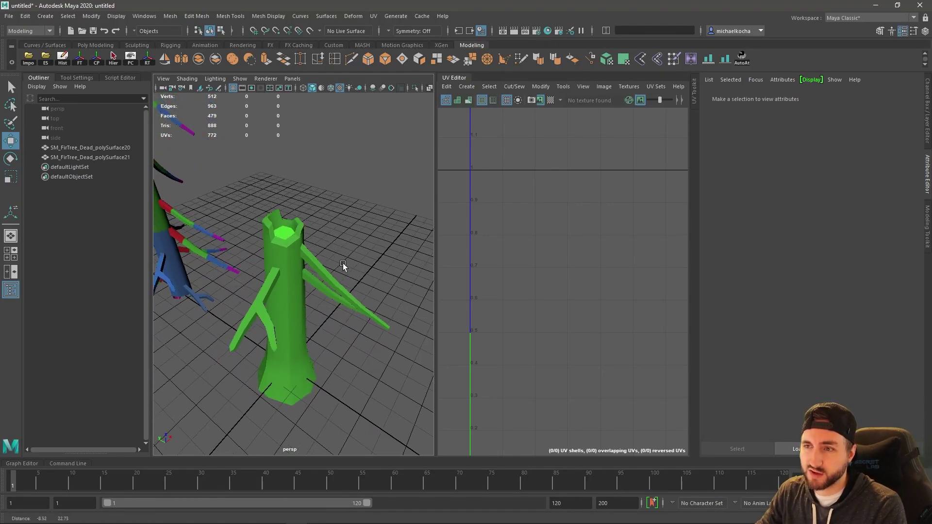
- Select the stump to examine how its UV shells sit on the palette swatches, and inspect its colours from several angles unselected
left_click_drag(343, 263, 360, 273, "alt")
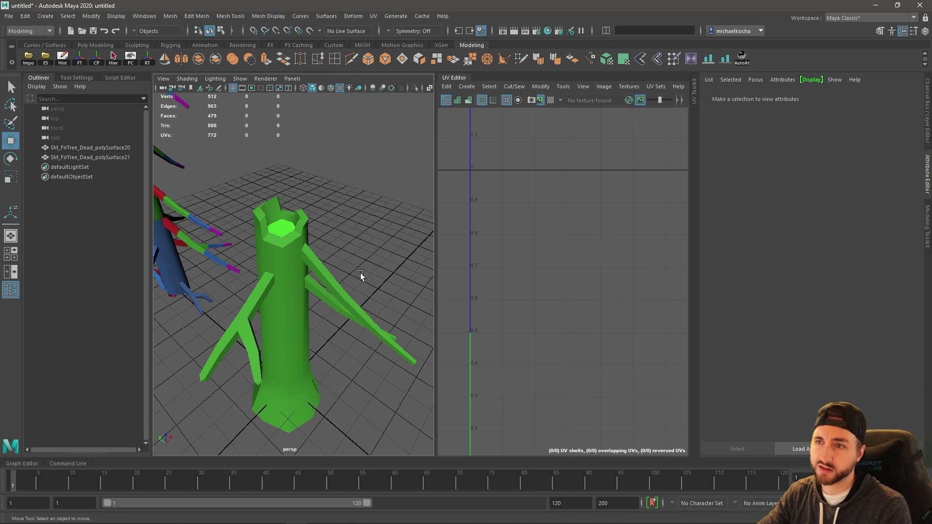
left_click(314, 241)
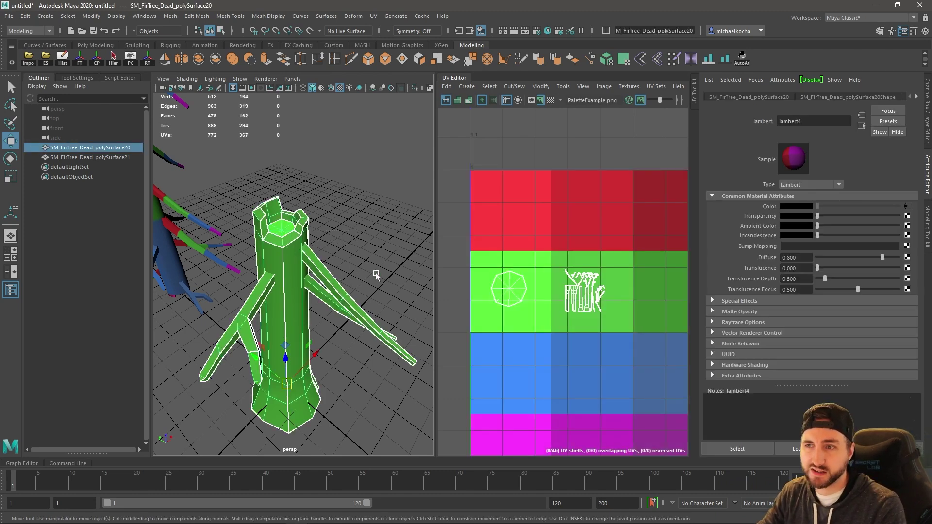
scroll(625, 343, "down", 4)
middle_click_drag(651, 308, 550, 265, "alt")
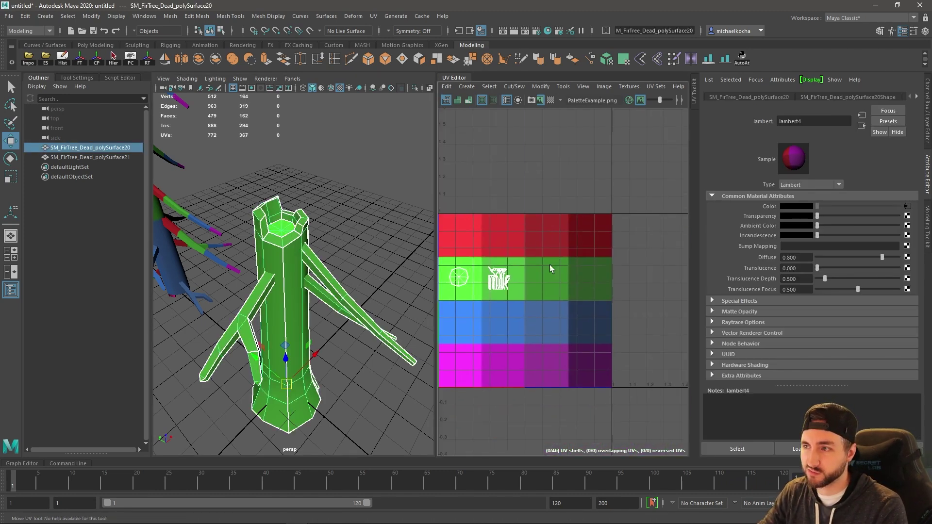
middle_click_drag(530, 308, 576, 310, "alt")
right_click_drag(576, 310, 643, 314, "alt")
middle_click_drag(566, 310, 569, 314, "alt")
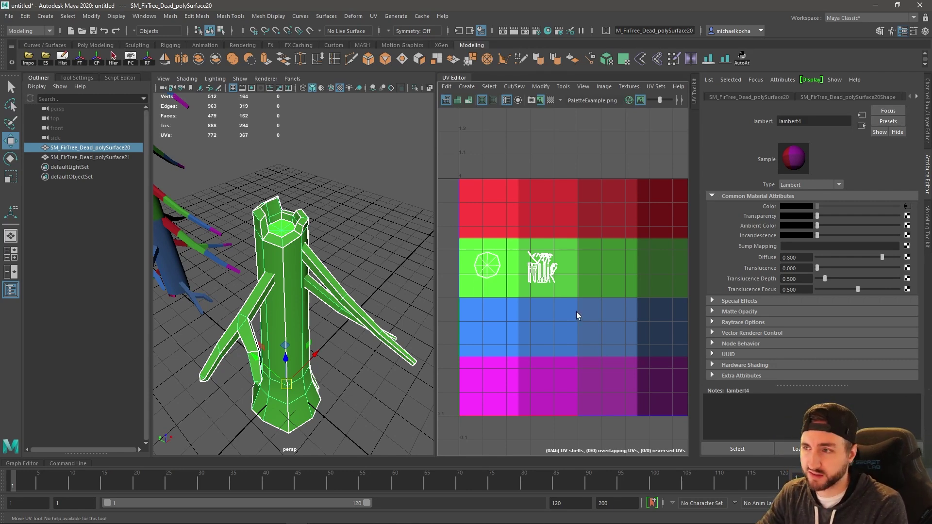
middle_click_drag(586, 314, 569, 295, "alt")
right_click_drag(570, 295, 560, 283, "alt")
mouse_move(560, 283)
middle_mouse_down("alt")
mouse_move(553, 282)
mouse_move(575, 289)
middle_mouse_up("alt")
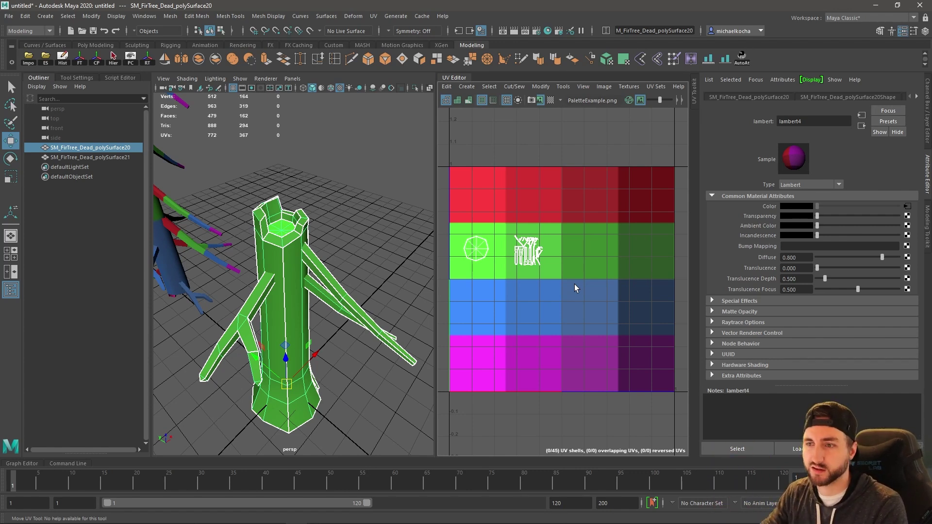
left_click(335, 152)
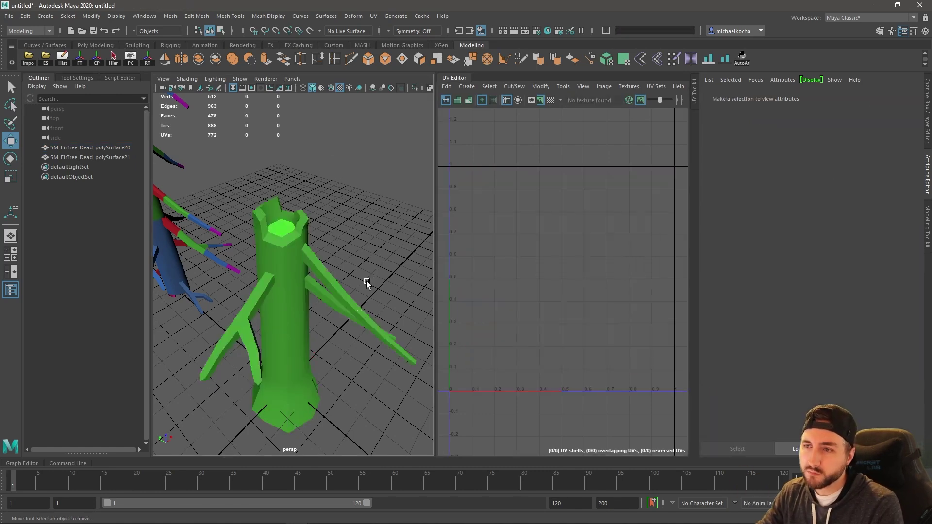
left_click_drag(366, 281, 355, 284, "alt")
left_click(286, 301)
left_click_drag(286, 301, 403, 230, "alt")
left_click(401, 233)
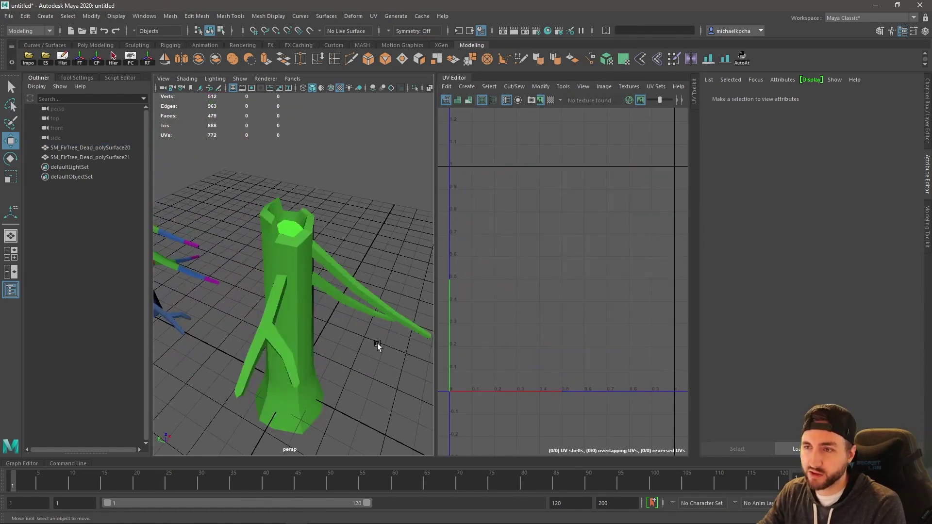
- Export the selected stump to the Desktop as SM_TestTree_Palette.obj and clear the selection
left_click(378, 297)
right_click_drag(380, 259, 243, 187, "alt")
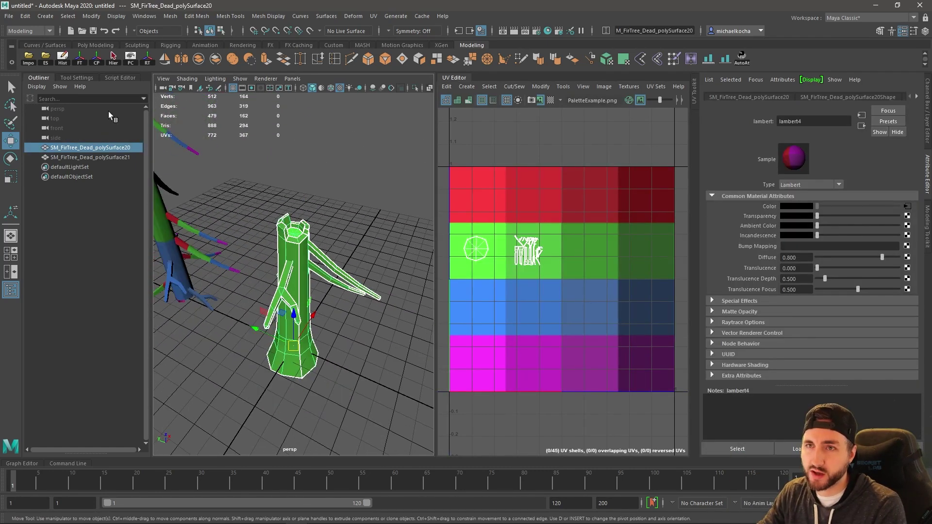
left_click(45, 58)
left_click(271, 124)
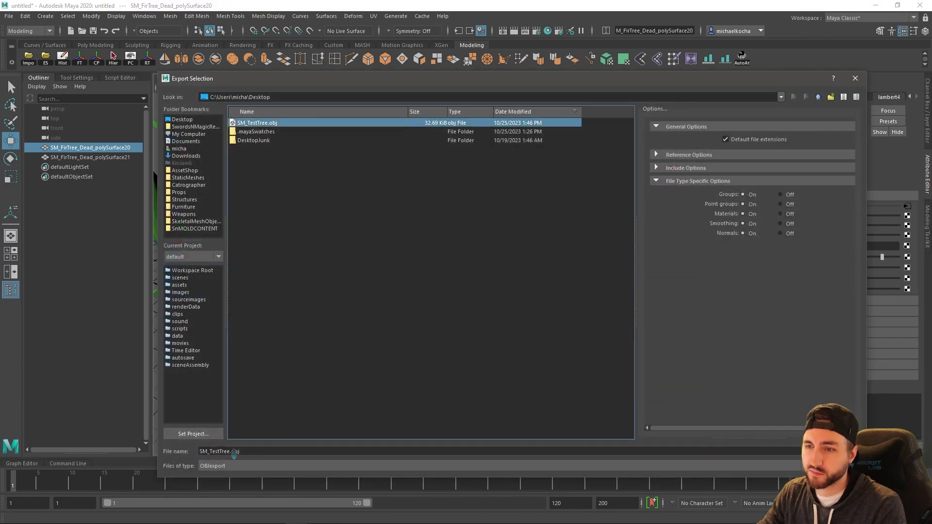
left_click(231, 451)
type("_F")
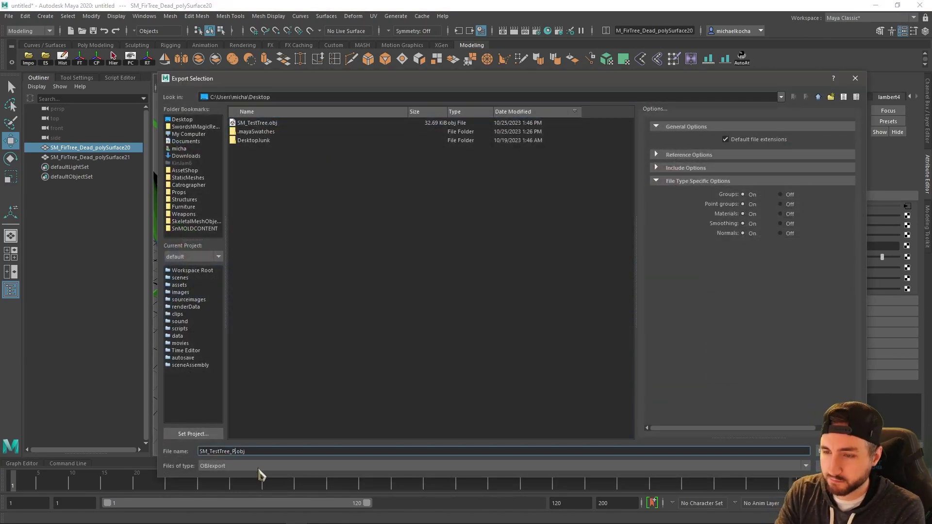
key("Return")
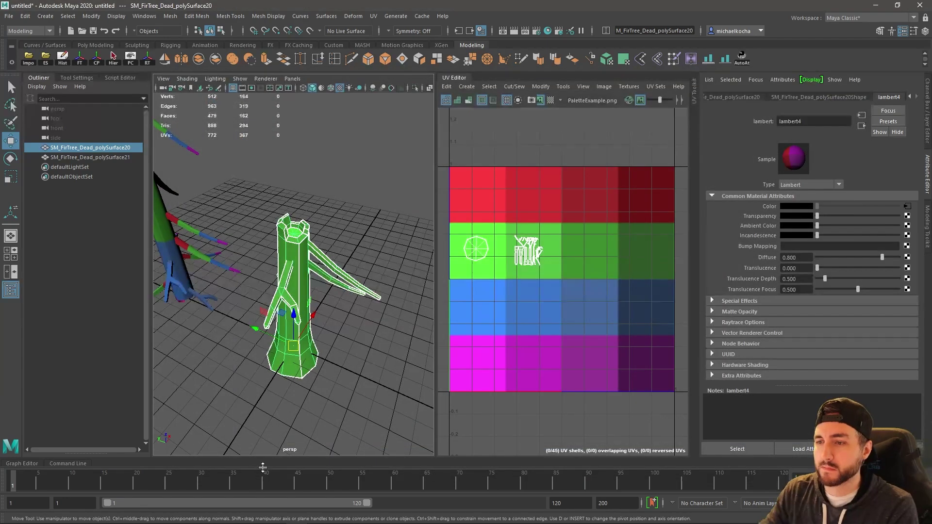
left_click(362, 270)
left_click_drag(365, 276, 395, 348, "alt")
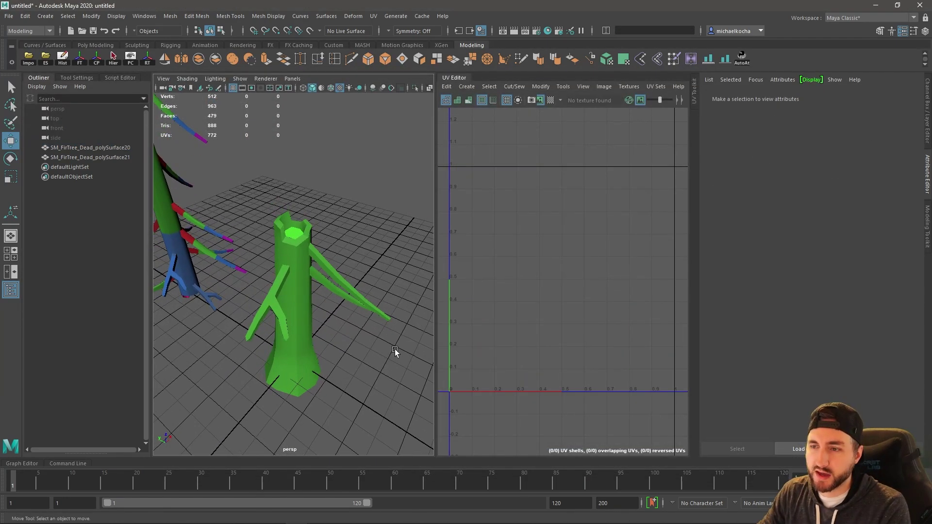
- Switch to Unreal Engine and choose SM_TestTree_Palette.obj from the Desktop for import into the Content folder
key("alt+Tab")
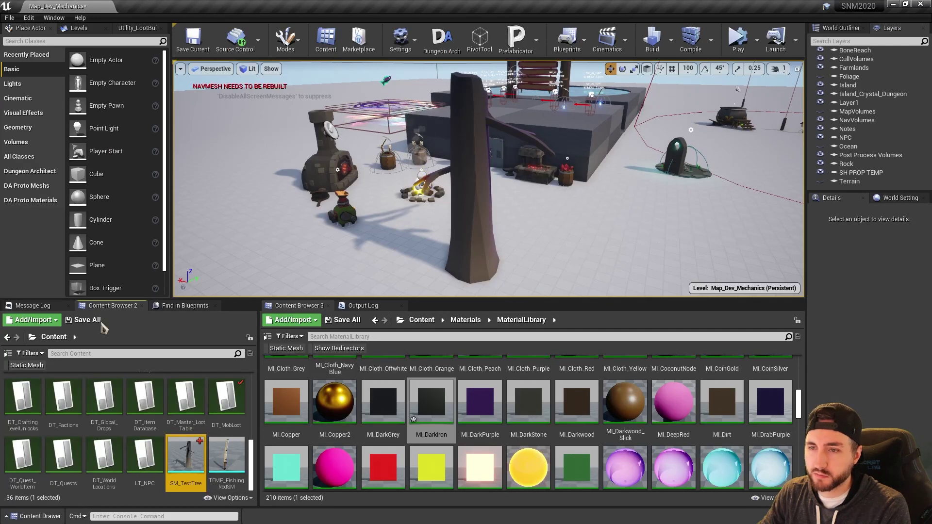
left_click(39, 320)
left_click(115, 127)
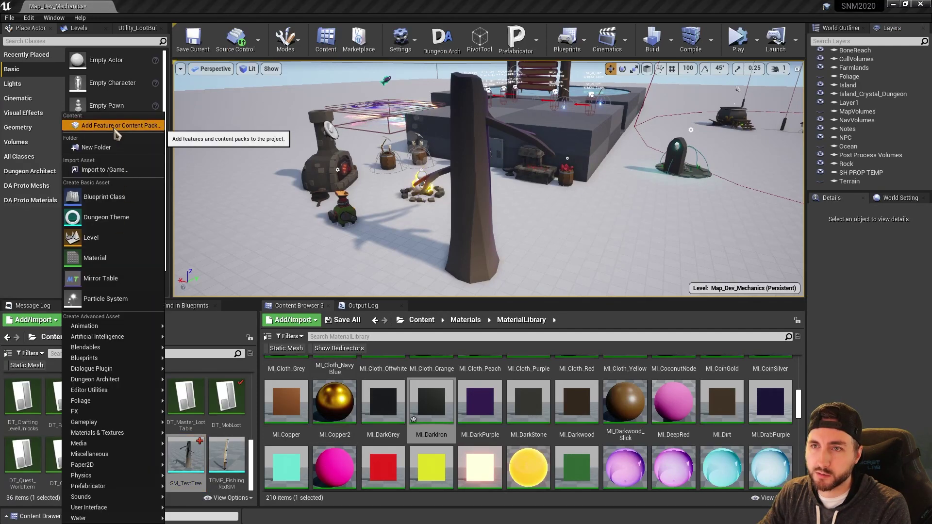
left_click(104, 170)
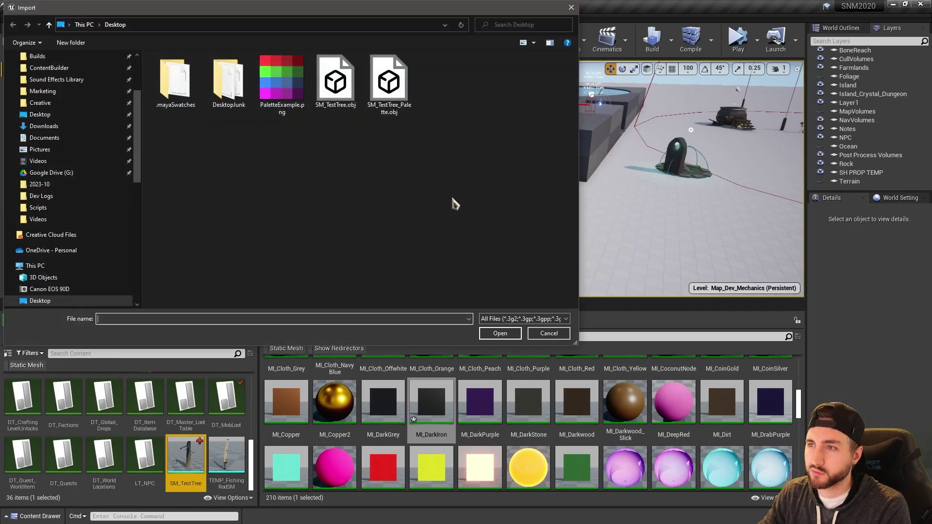
left_click(388, 83)
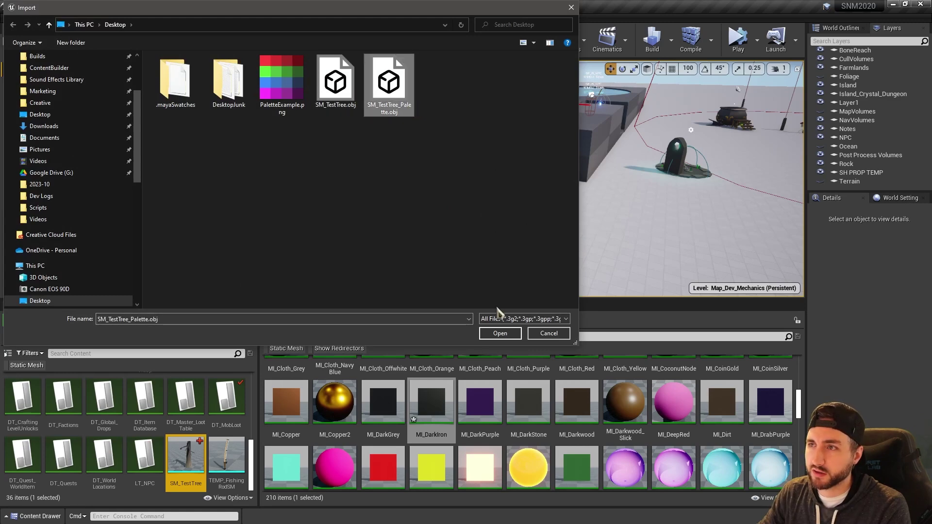
left_click(500, 333)
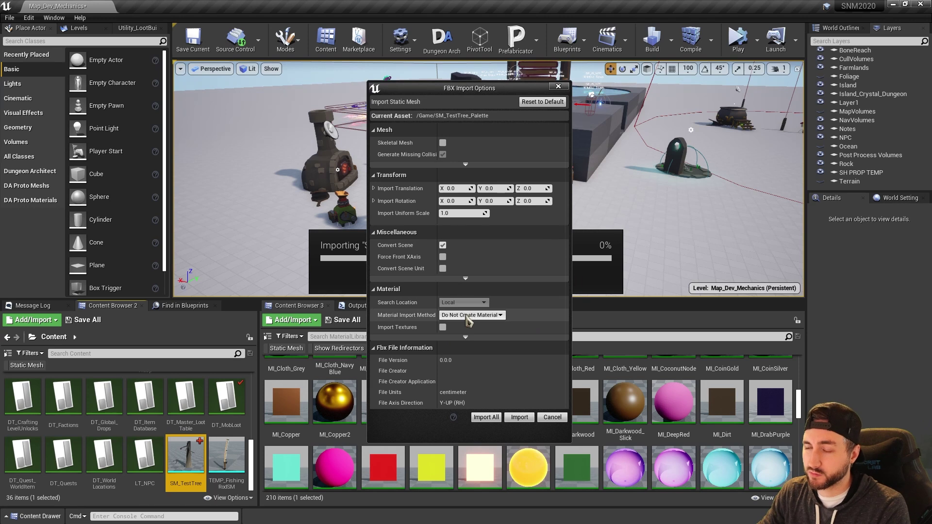
- Enable texture import, set the material import method to Create New Materials, and import the stump mesh
left_click(442, 327)
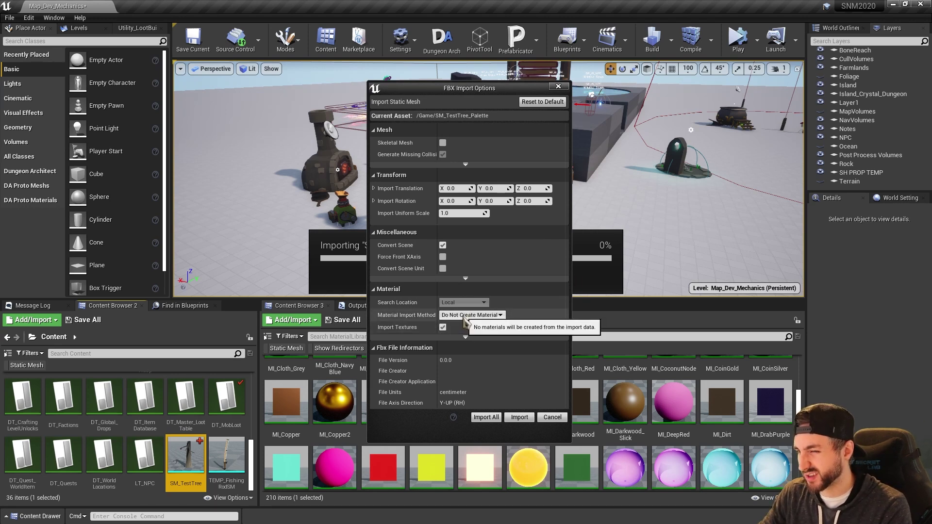
left_click(472, 316)
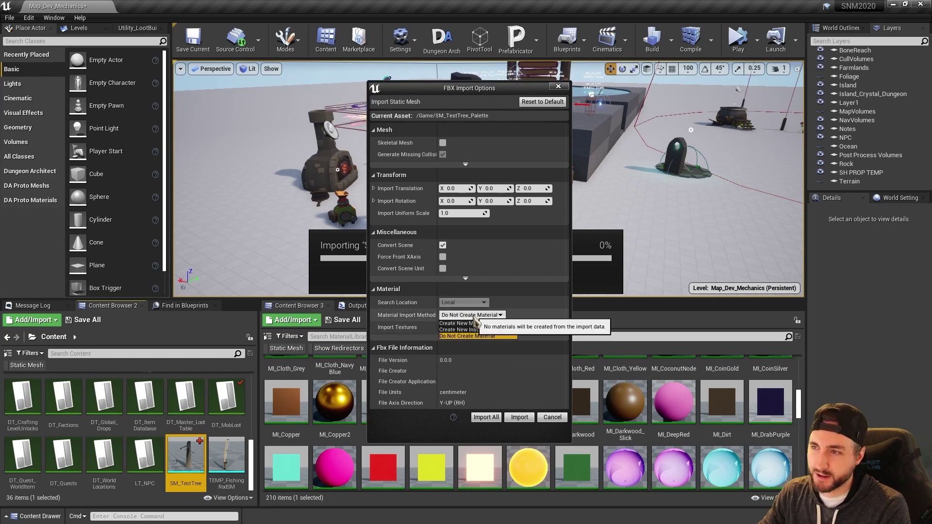
left_click(456, 323)
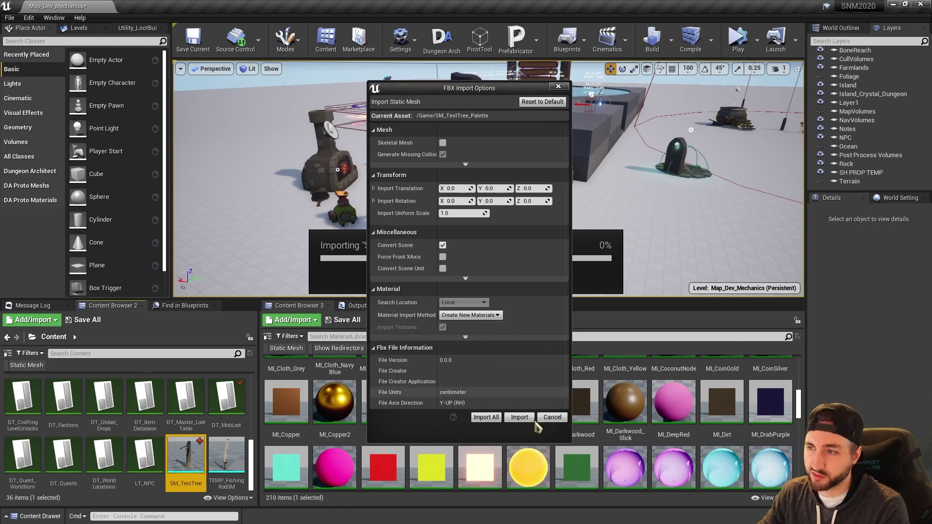
left_click(519, 418)
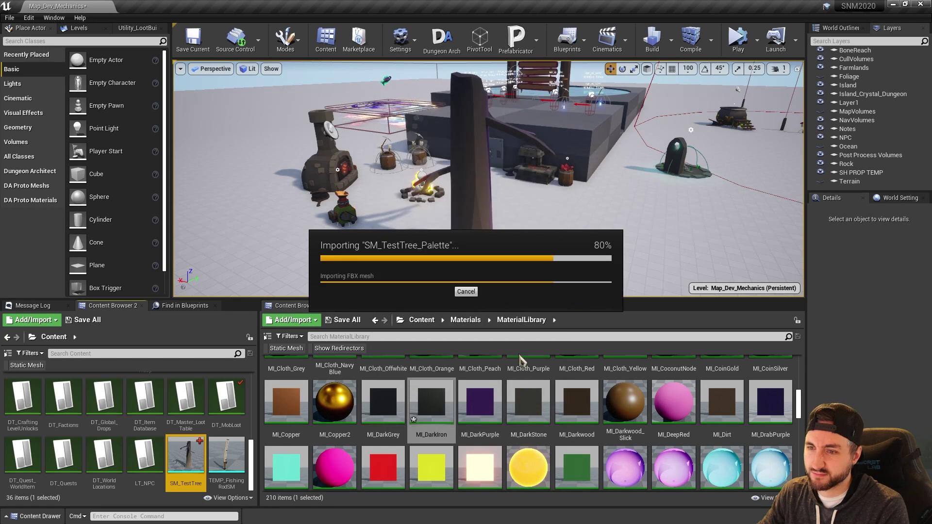
- Open the imported lambert4SG material and place its palette Texture Sample node beside the main material node, level with Base Color
left_click(145, 397)
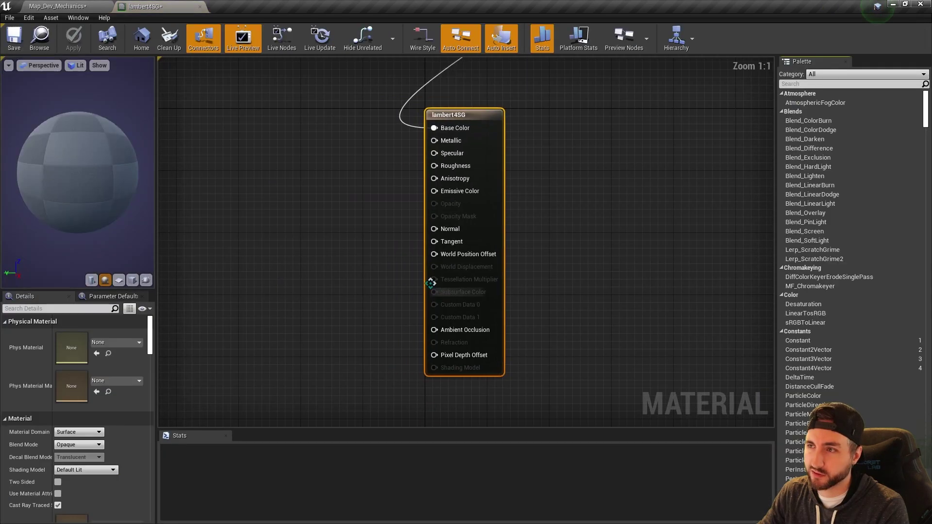
right_click_drag(377, 216, 444, 393)
scroll(611, 297, "down", 1)
left_click_drag(636, 183, 376, 304)
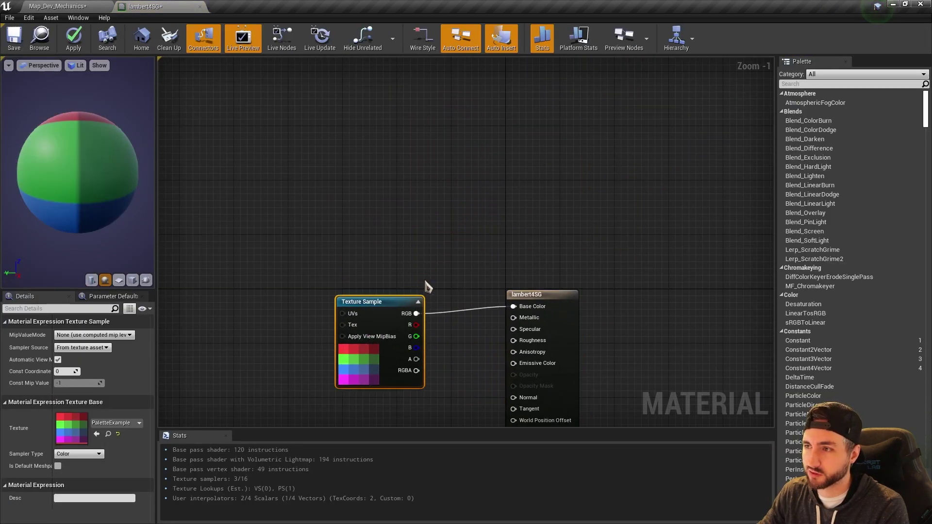
right_click_drag(427, 287, 429, 174)
left_click_drag(391, 200, 359, 196)
right_click_drag(473, 252, 439, 271)
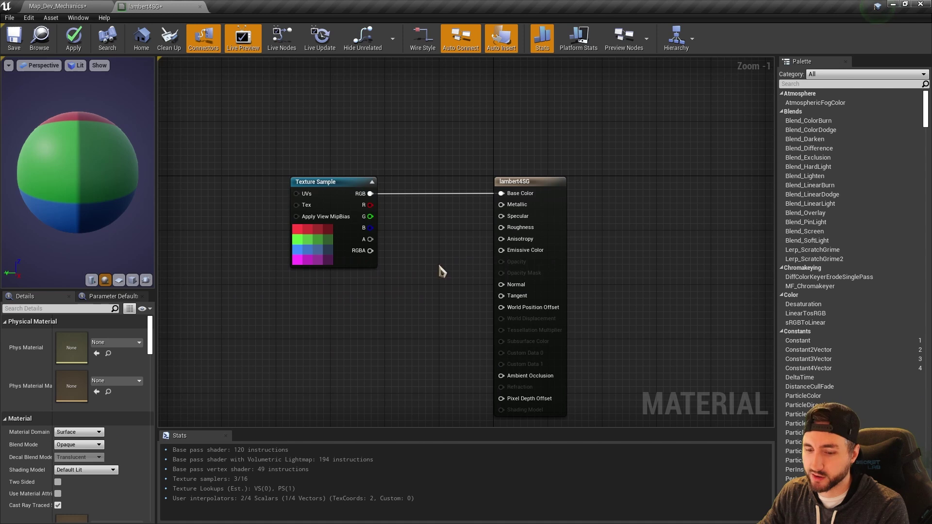
- Add a constant node with value 1 connected to the material's Roughness, and save the material
left_click(408, 270)
left_click_drag(423, 280, 502, 228)
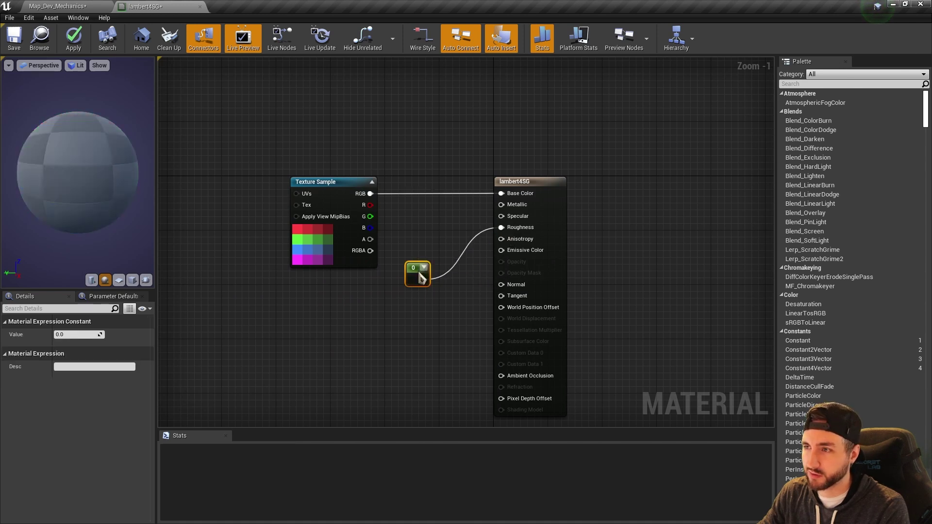
right_click_drag(274, 280, 283, 293)
left_click(69, 332)
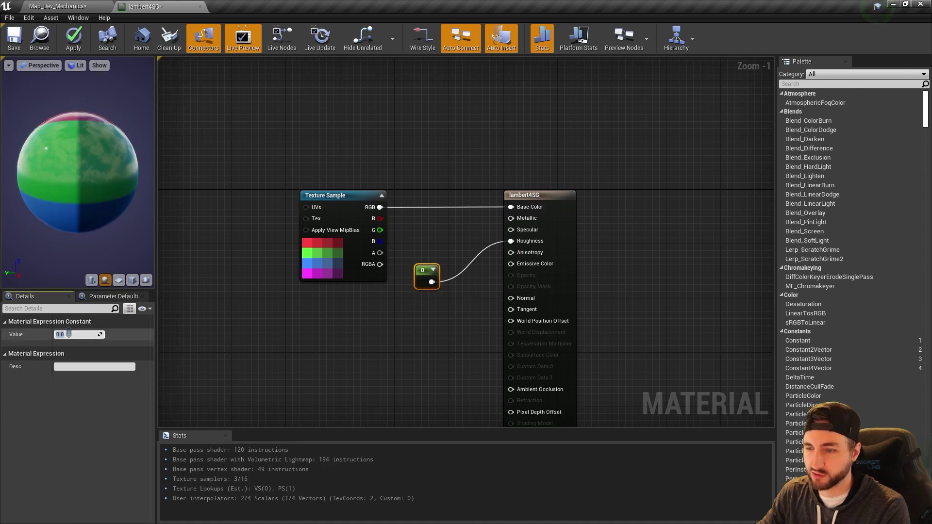
type("1")
key("Return")
left_click(302, 137)
left_click(14, 38)
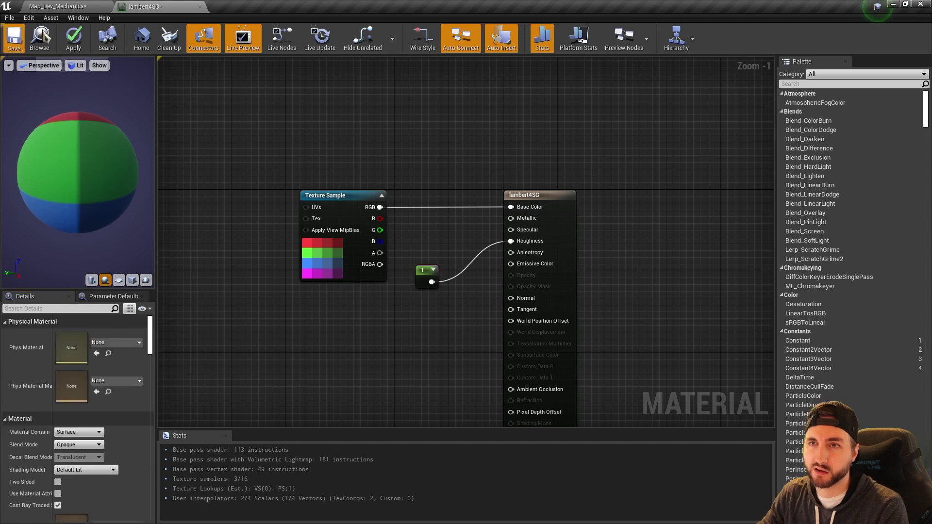
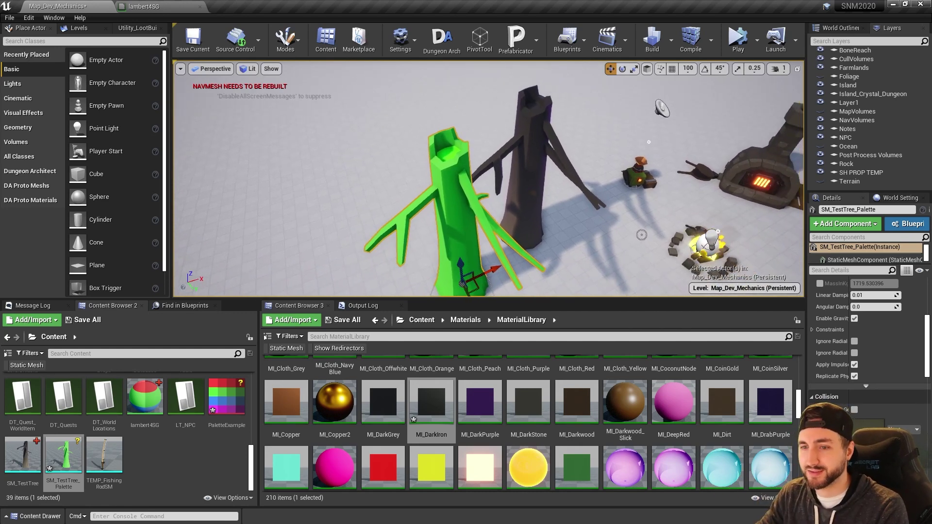
- Switch to Maya and rename the stump's lambert4 material as M_Palette
key("alt+Tab")
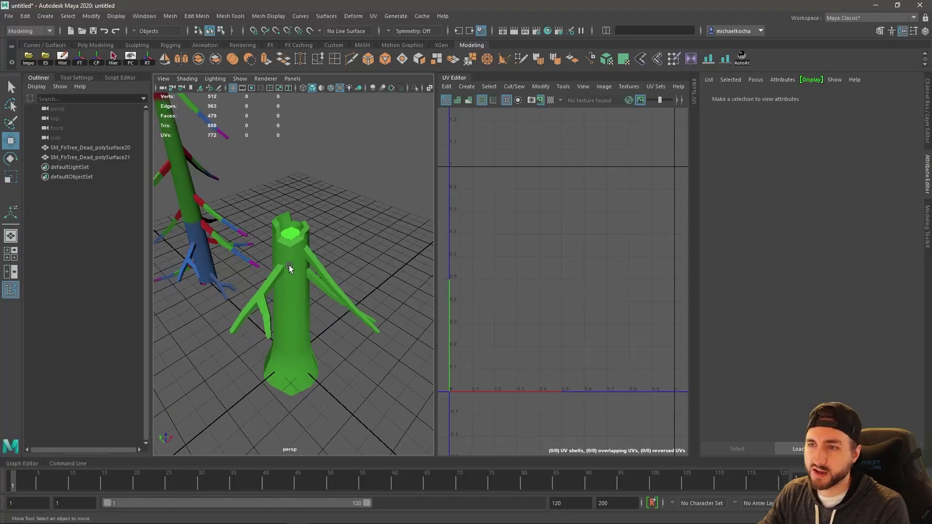
left_click(290, 268)
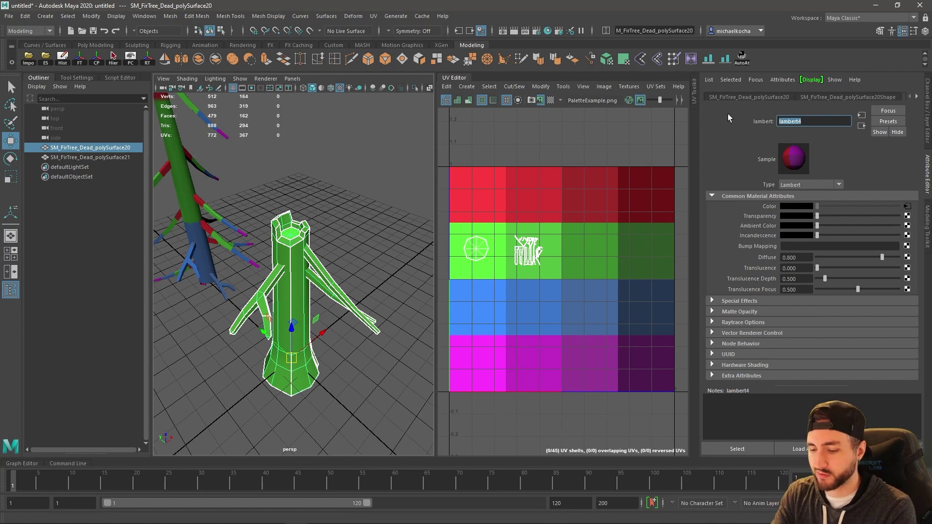
type("M_Palette")
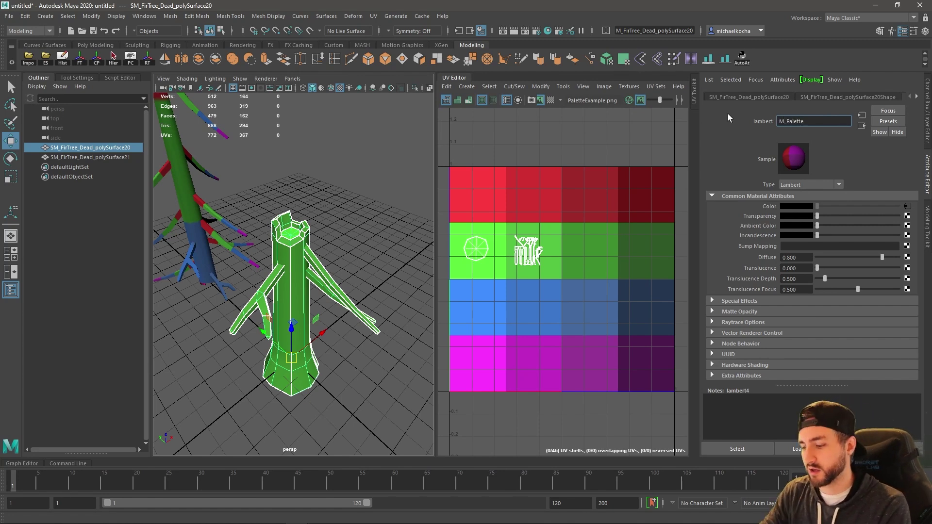
key("Return")
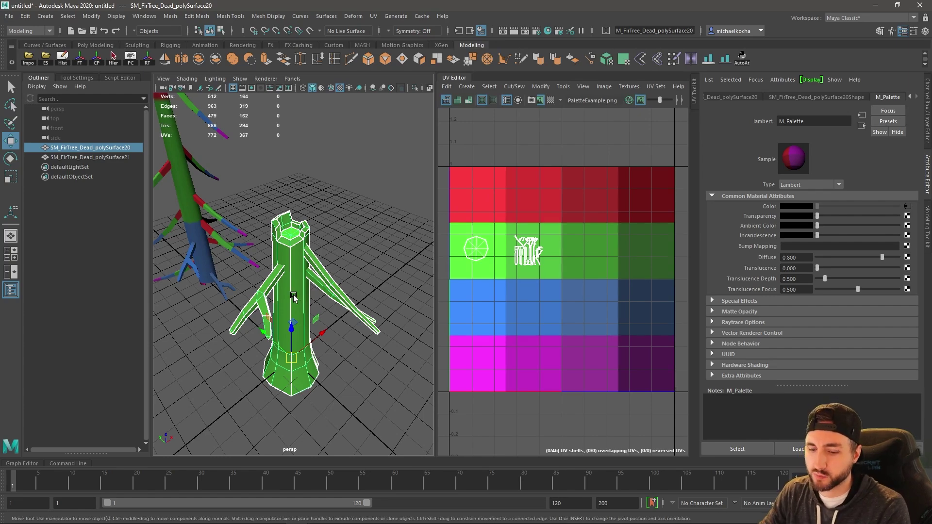
- Switch to Unreal and rename the imported lambert4SG material as M_Palette
key("alt+Tab")
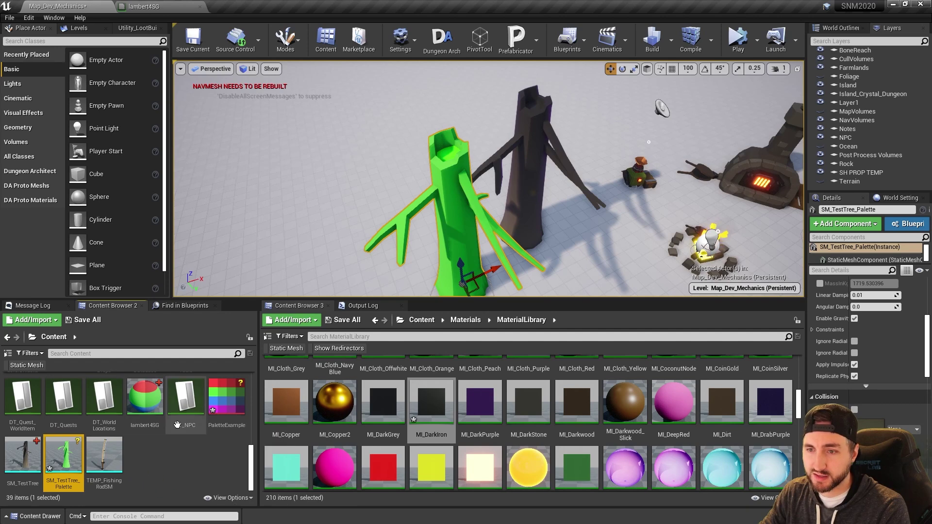
left_click(146, 406)
key("F2")
type("M")
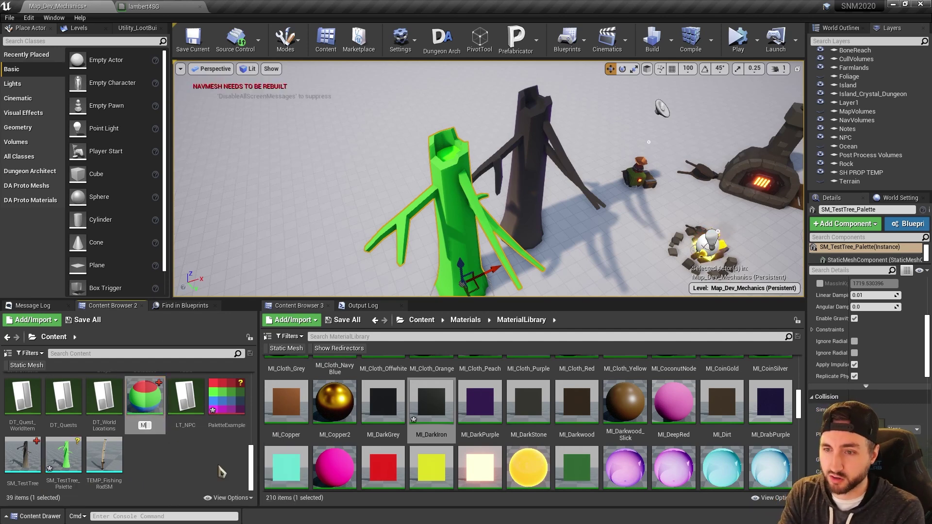
type("_Palette")
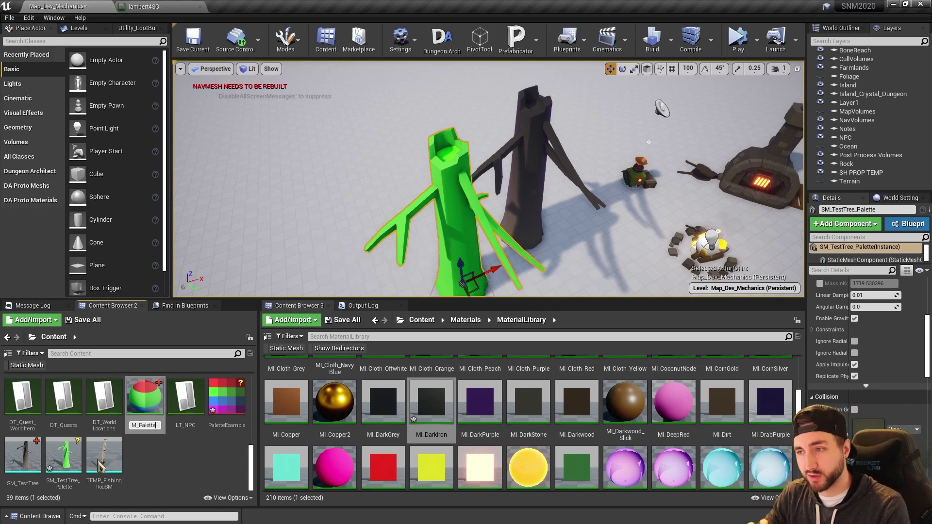
key("Return")
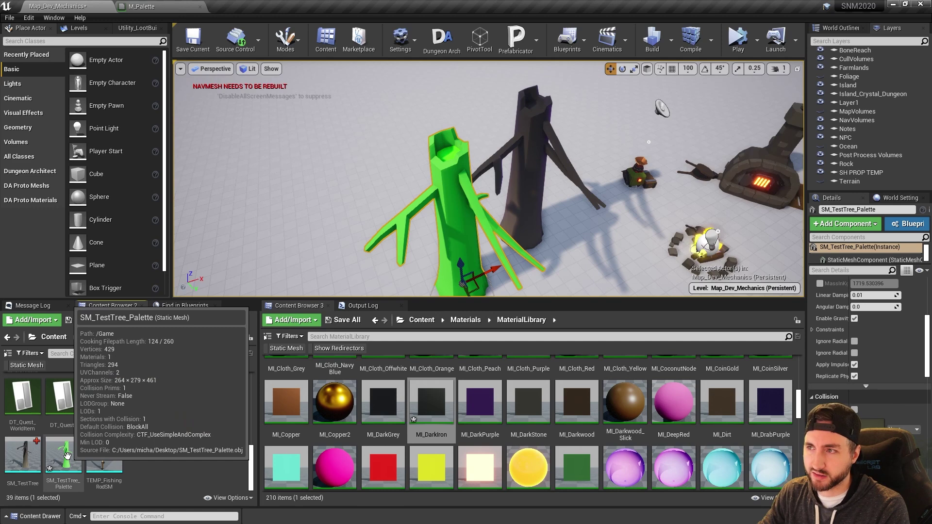
- Compare the SM_TestTree and SM_TestTree_Palette meshes and their assigned materials, then return to the level
left_click(581, 162)
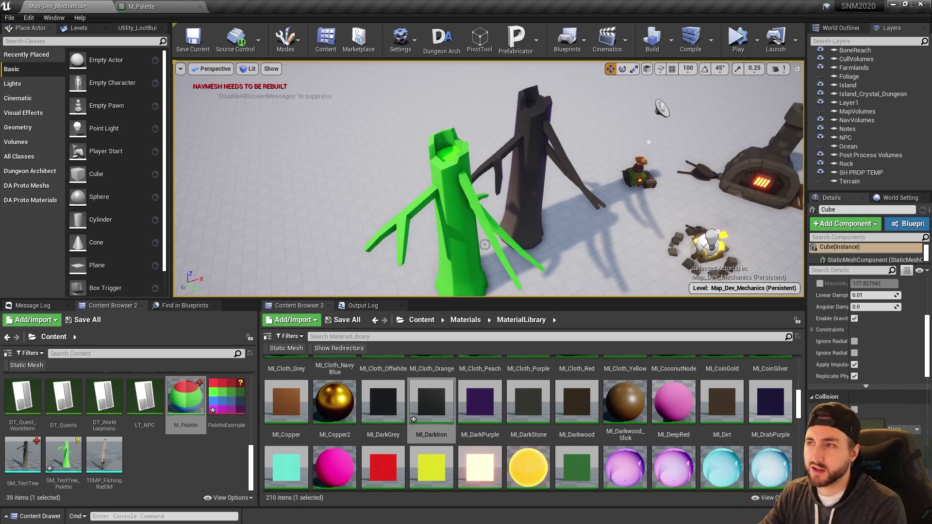
key("s")
right_click_drag(560, 235, 570, 240)
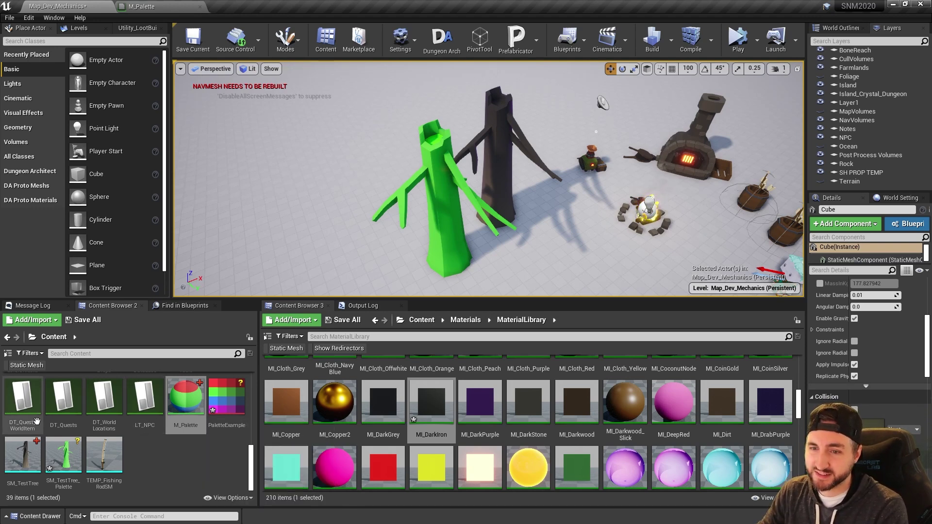
double_click(23, 456)
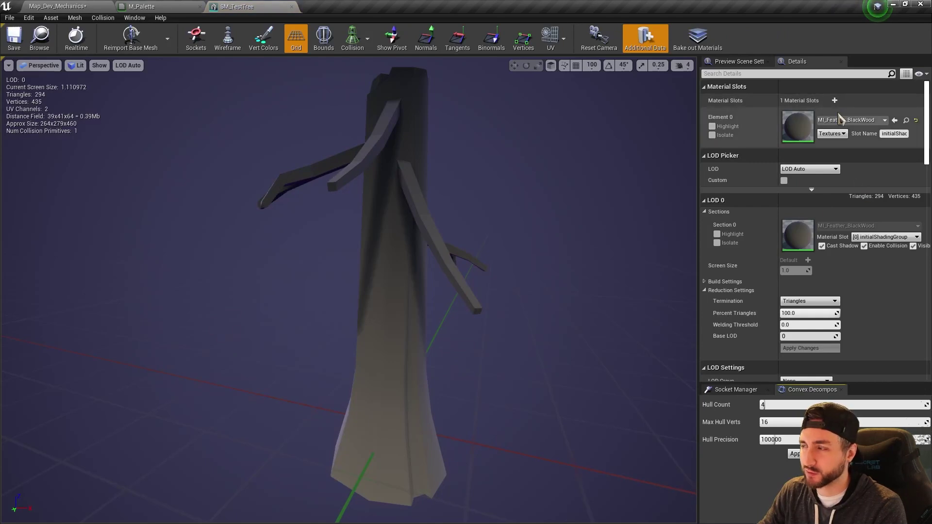
left_click(79, 7)
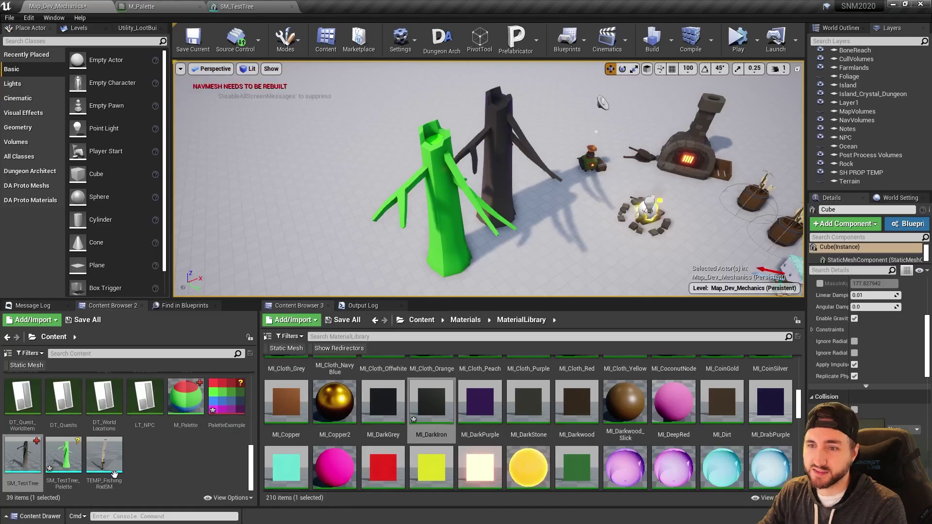
double_click(68, 461)
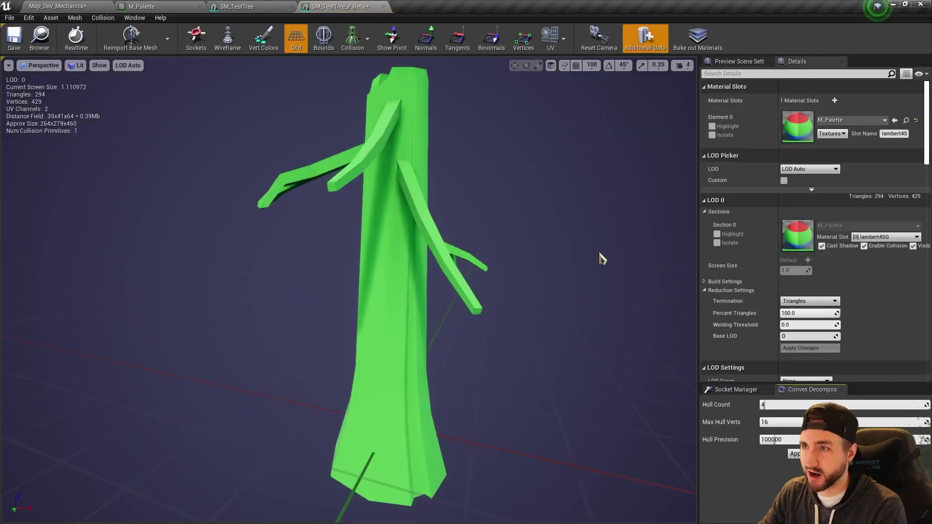
right_click_drag(600, 255, 548, 265)
left_click_drag(579, 216, 478, 124)
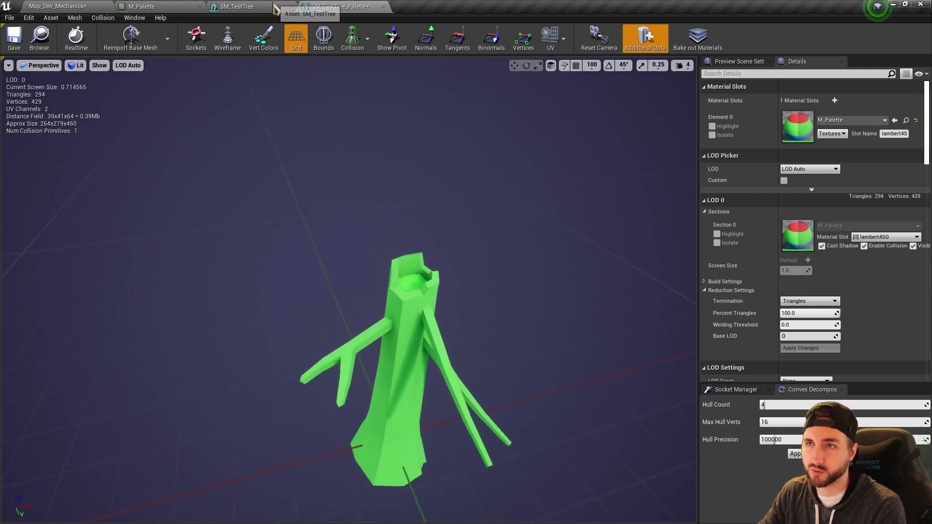
left_click(78, 7)
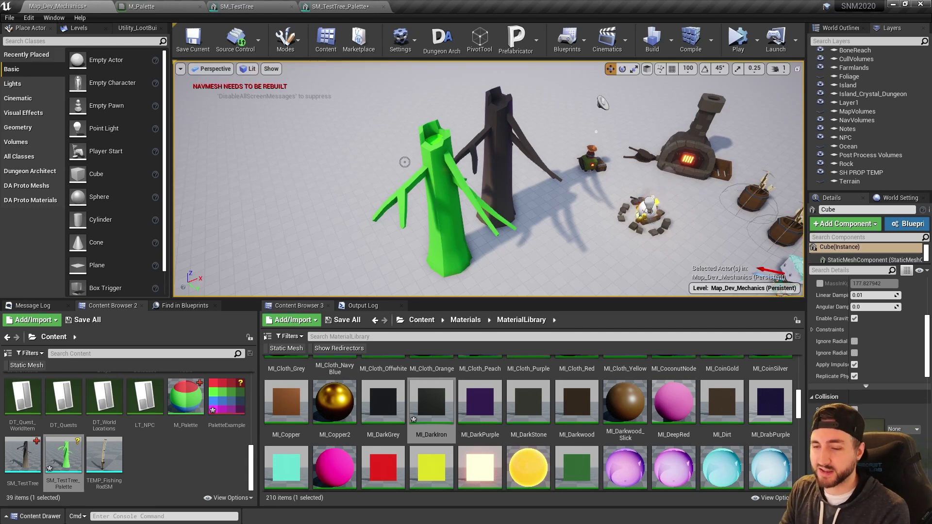
- Examine the furnace, campfire, tool barrels and NPC character placed in the level beyond the two tree stumps
key("a")
right_click_drag(475, 153, 703, 121)
key("w")
key("a")
key("s")
right_click_drag(698, 162, 617, 135)
key("w")
key("s")
right_click_drag(592, 165, 583, 199)
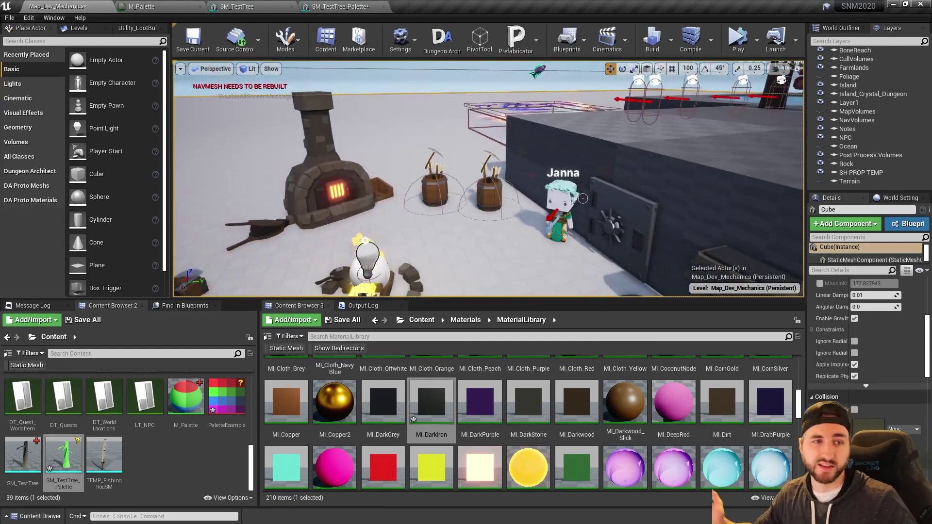